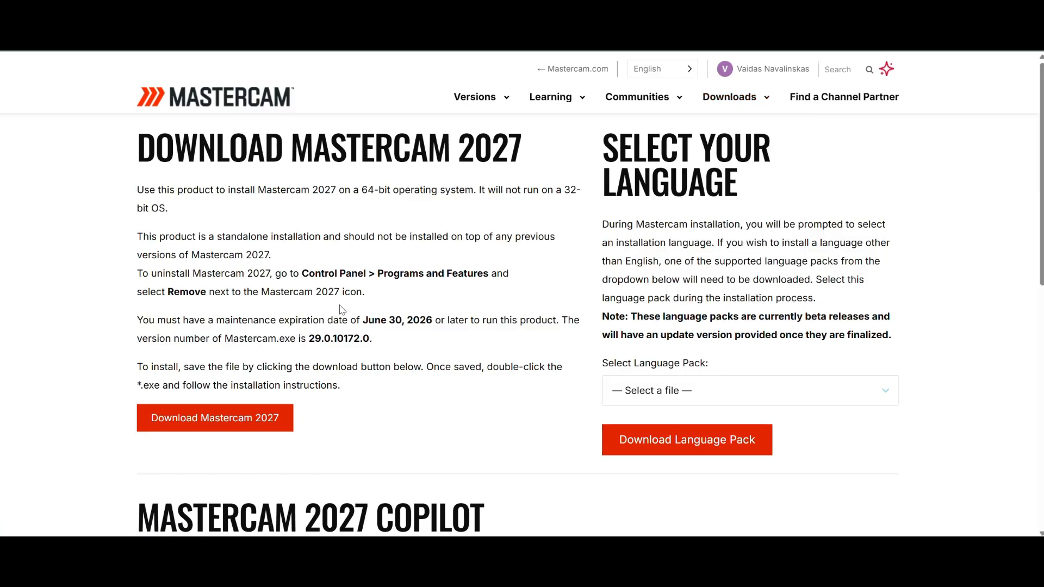
Review the Mastercam 2027 download page and the EverPath Public Beta release notes, system requirements and disclaimer
scroll(346, 278, down, 5)
scroll(346, 278, down, 2)
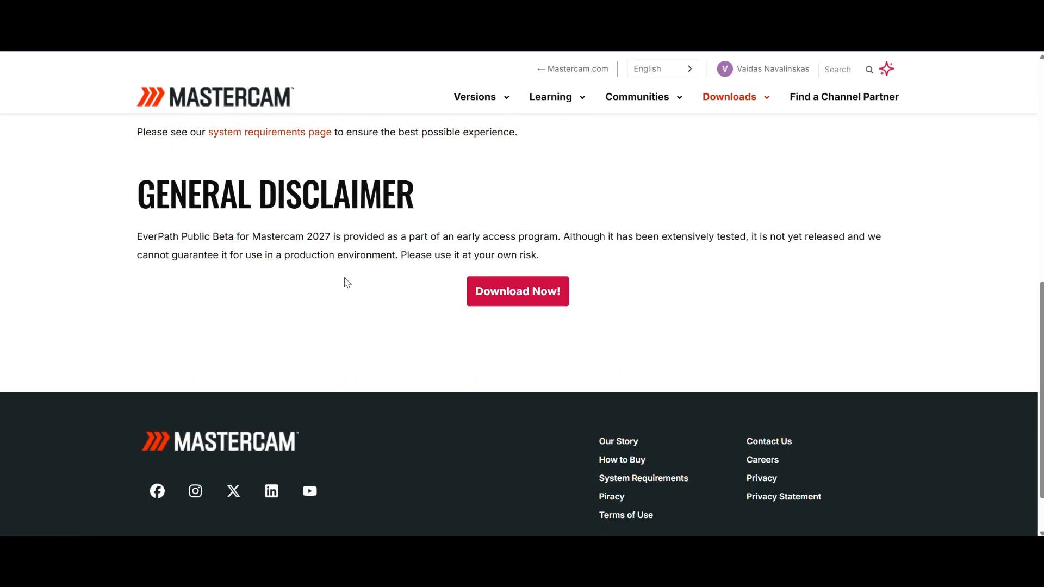
scroll(346, 283, up, 4)
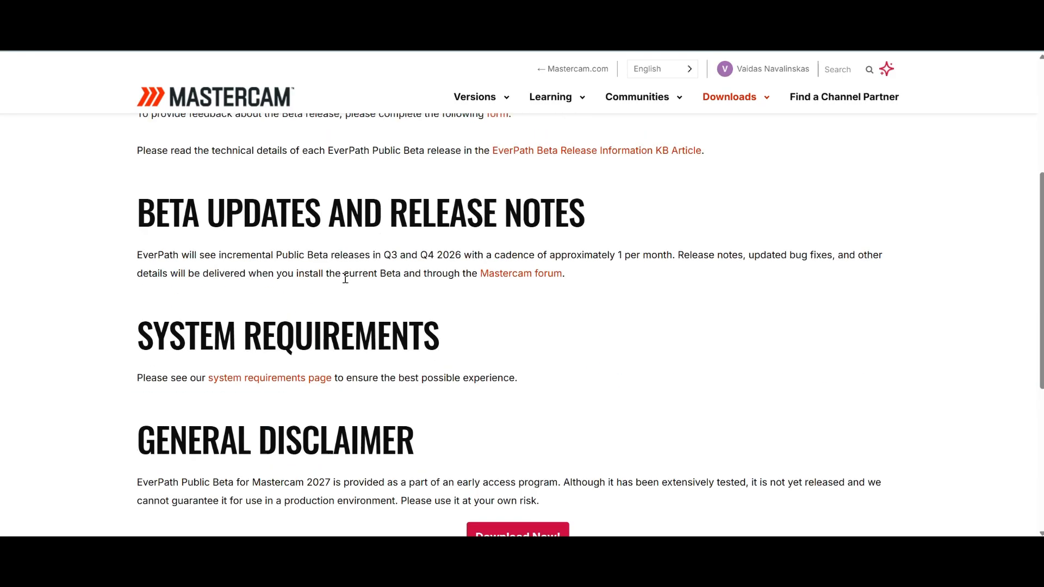
scroll(345, 278, down, 3)
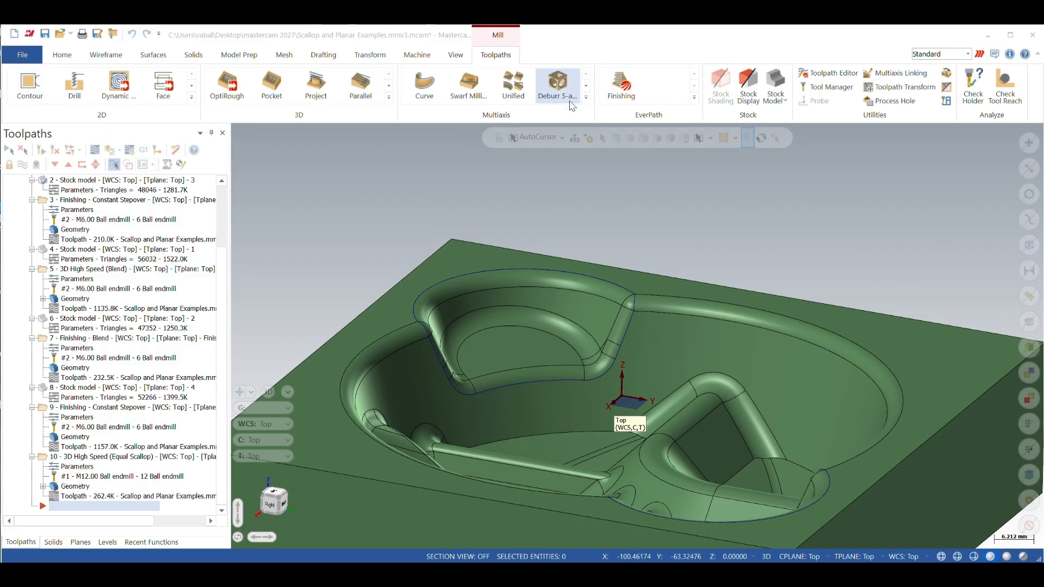
Switch to Mastercam and examine the part's pocket and cavity surfaces from several angles
scroll(415, 206, up, 2)
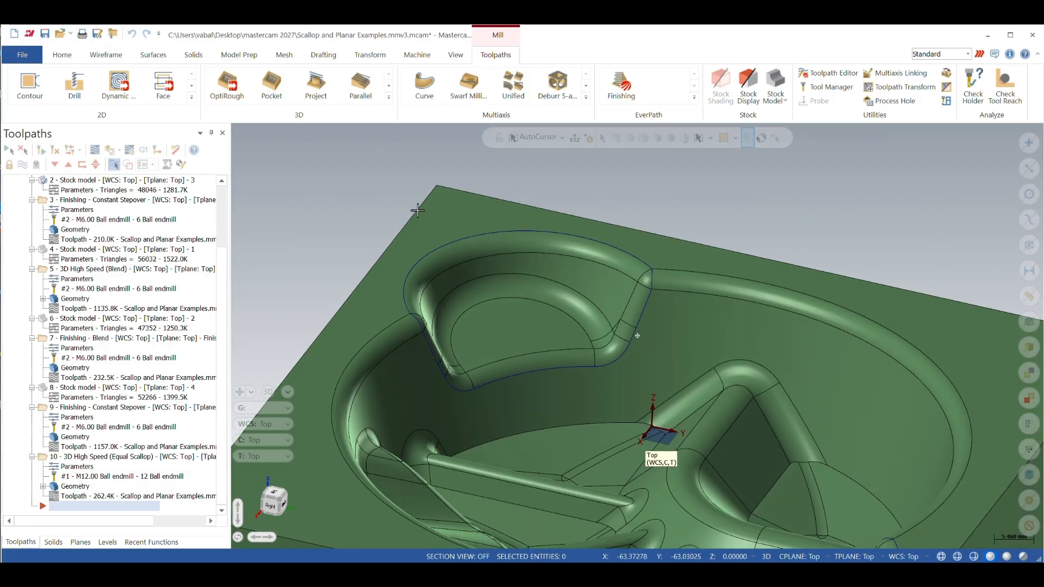
mouse_move(418, 210)
middle_down()
mouse_move(425, 198)
mouse_move(415, 195)
middle_up()
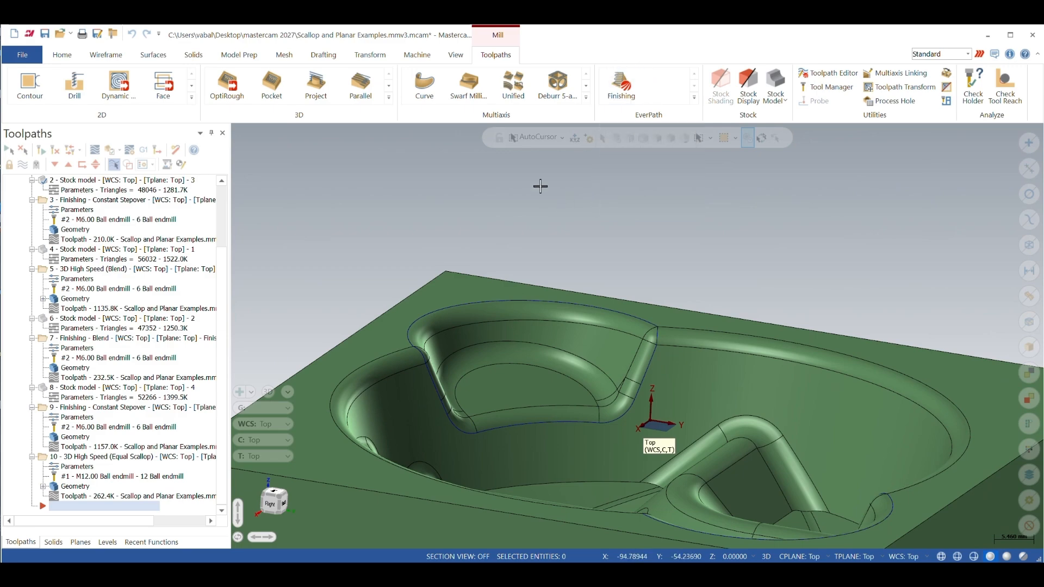
scroll(516, 187, down, 1)
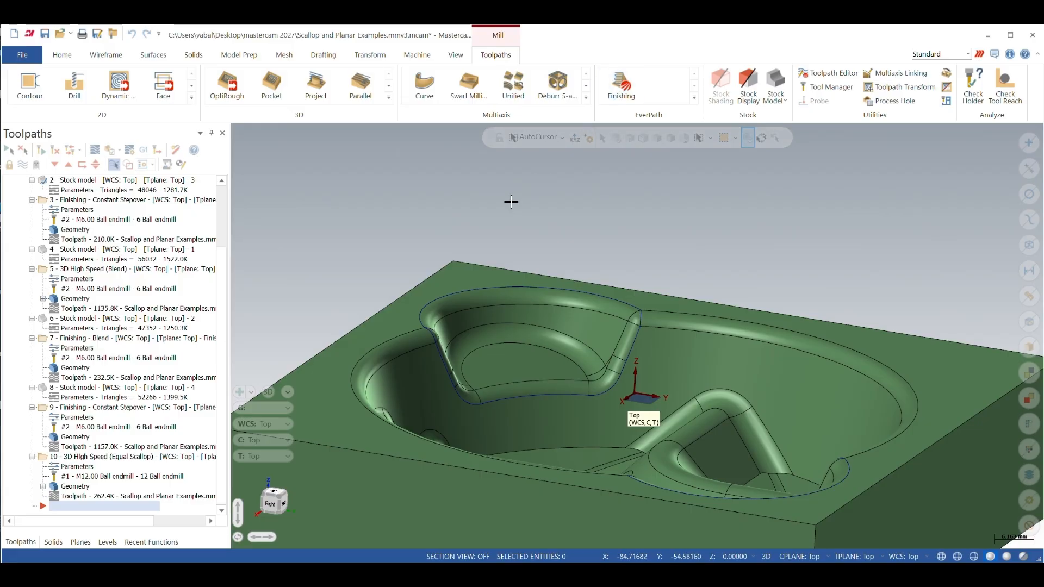
scroll(514, 215, up, 2)
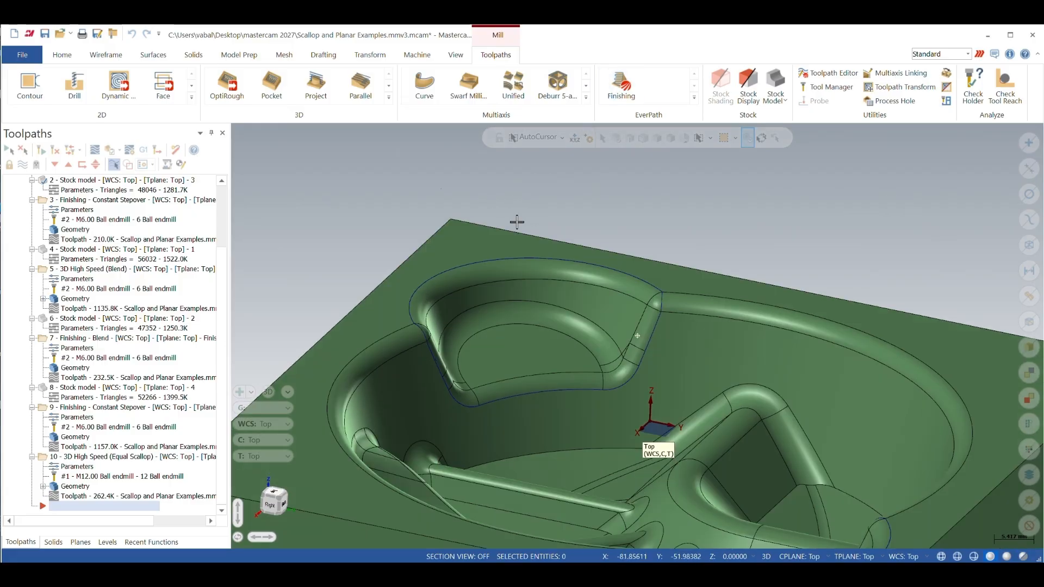
middle_drag(516, 221, 515, 212)
middle_drag(455, 227, 428, 214)
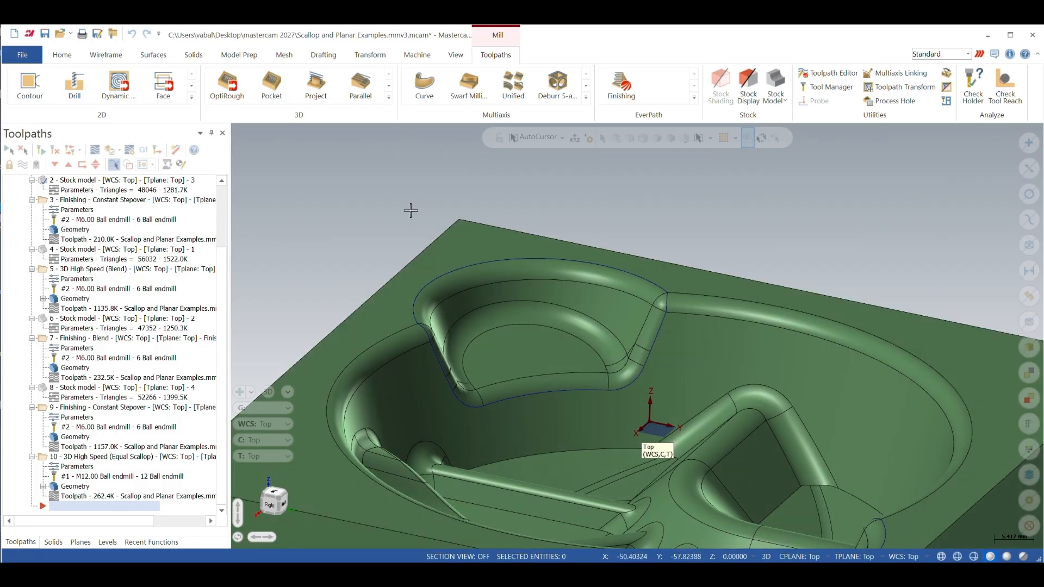
scroll(411, 210, down, 3)
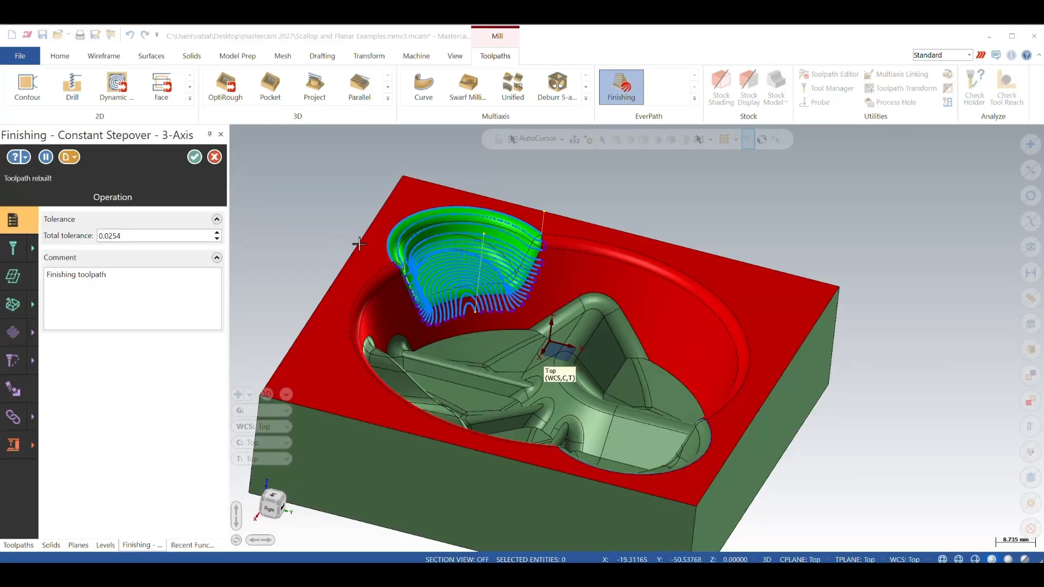
Inspect the 3-axis constant stepover finishing toolpath on the green pocket surfaces, including its passes and links at the open edge
scroll(476, 209, up, 4)
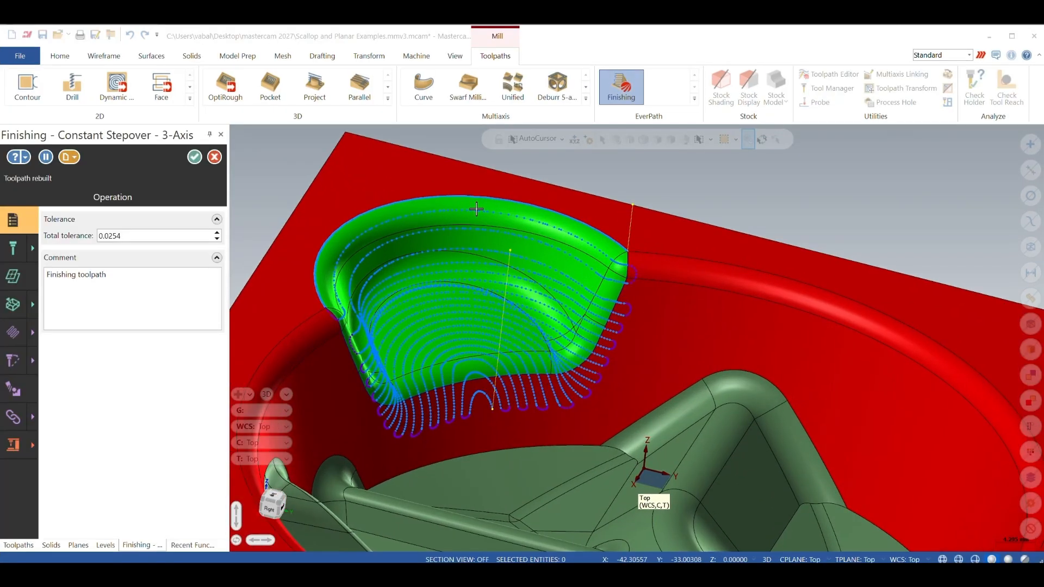
scroll(476, 209, down, 4)
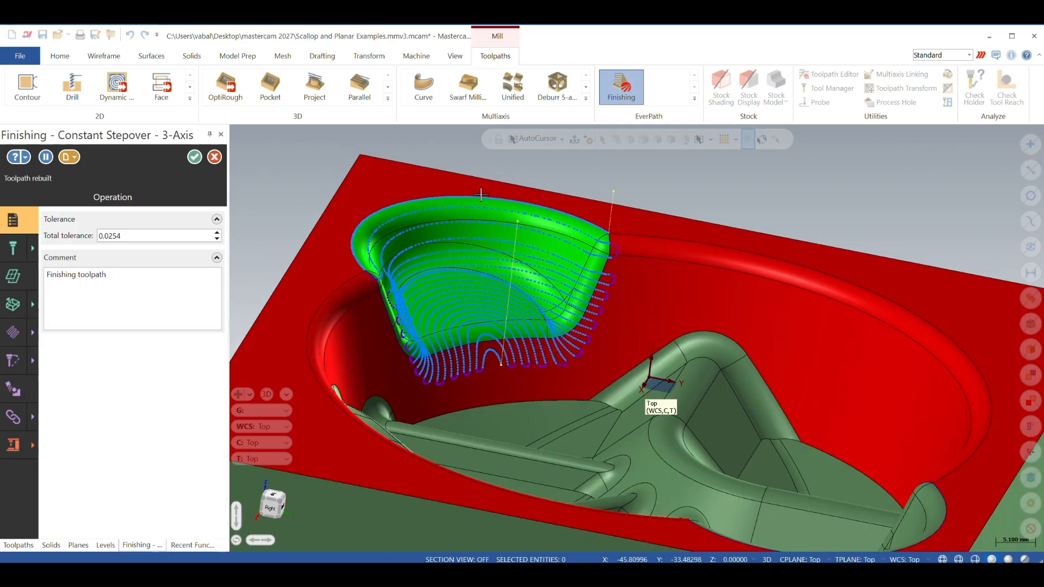
scroll(289, 186, down, 2)
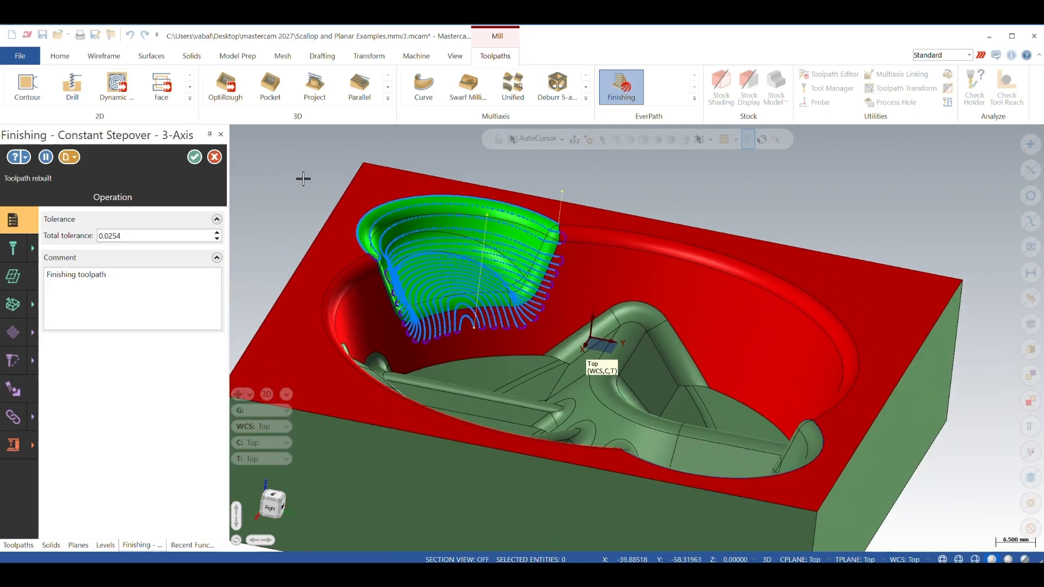
scroll(302, 180, up, 2)
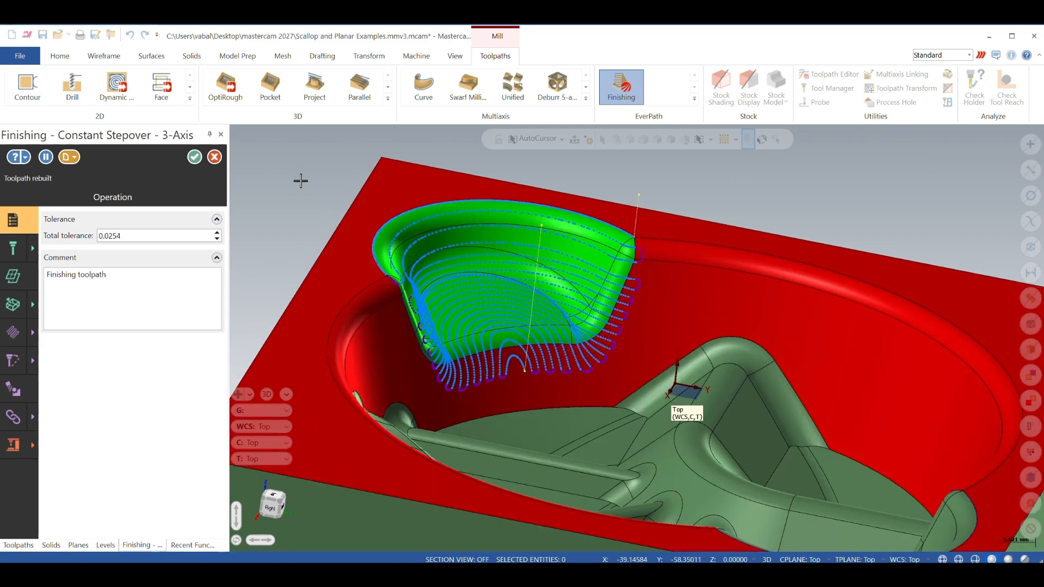
scroll(301, 181, up, 1)
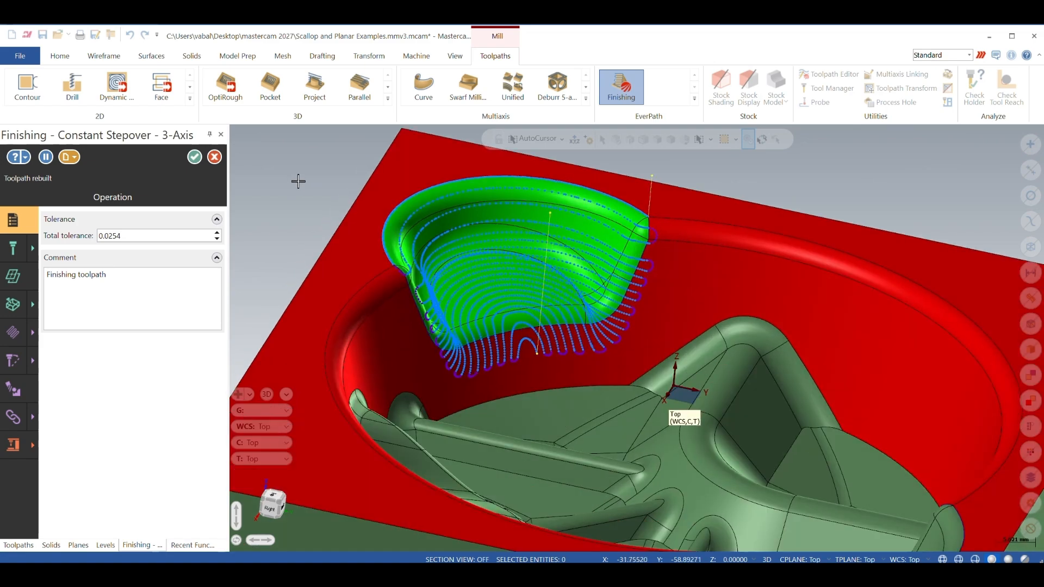
scroll(299, 176, down, 3)
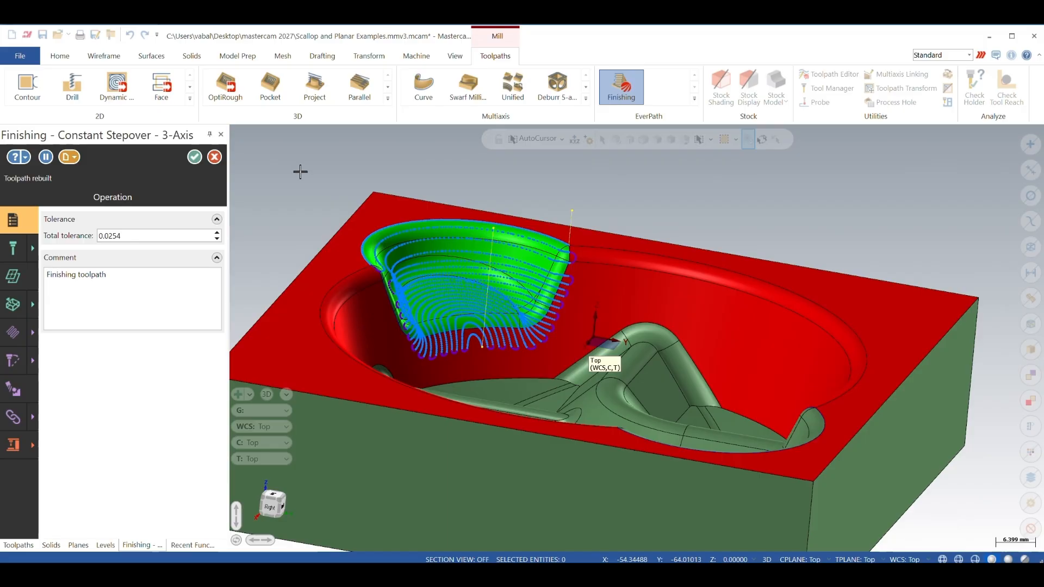
middle_drag(321, 179, 372, 212)
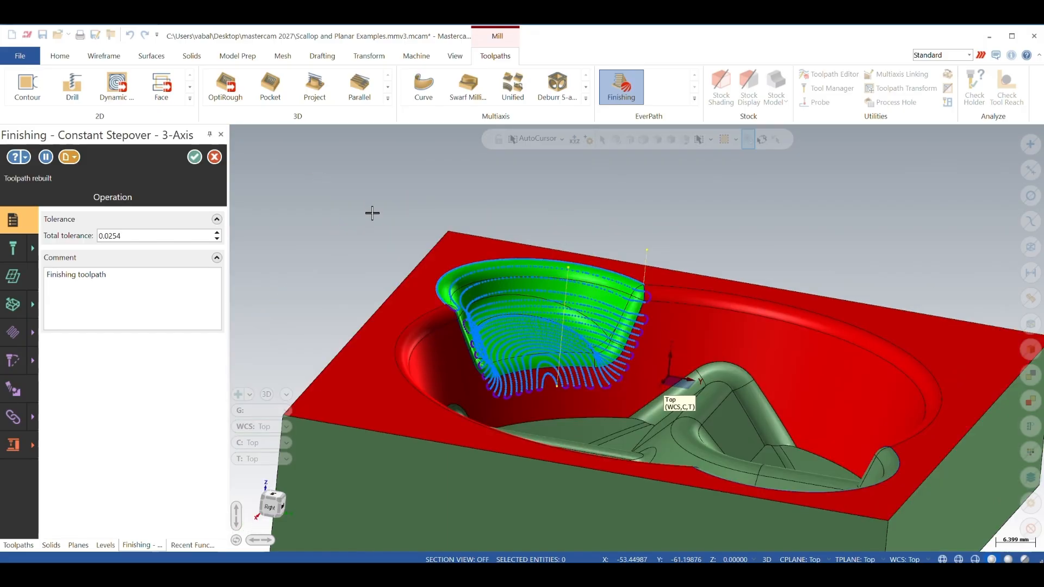
scroll(372, 215, up, 2)
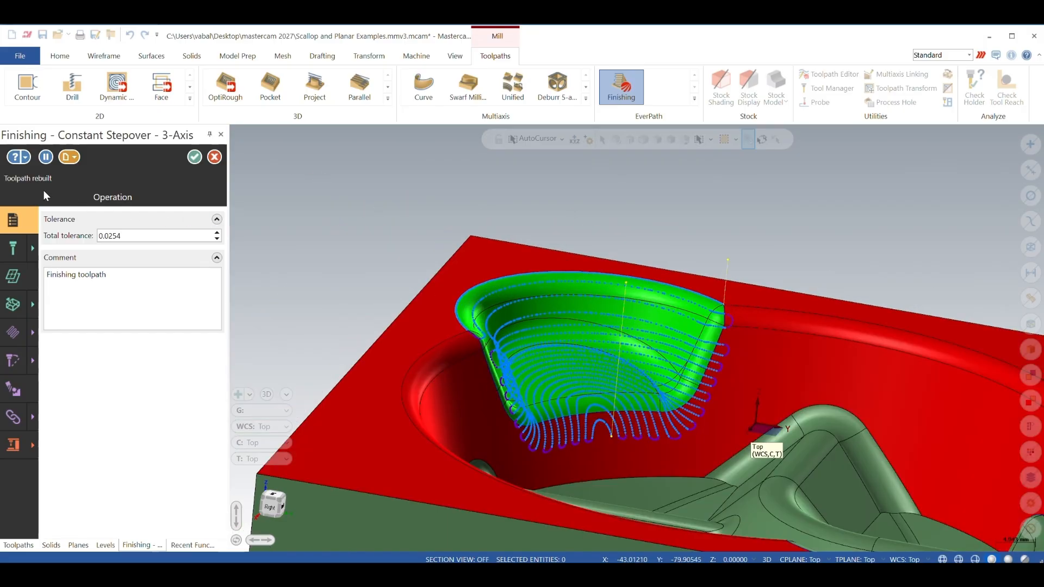
scroll(366, 266, down, 2)
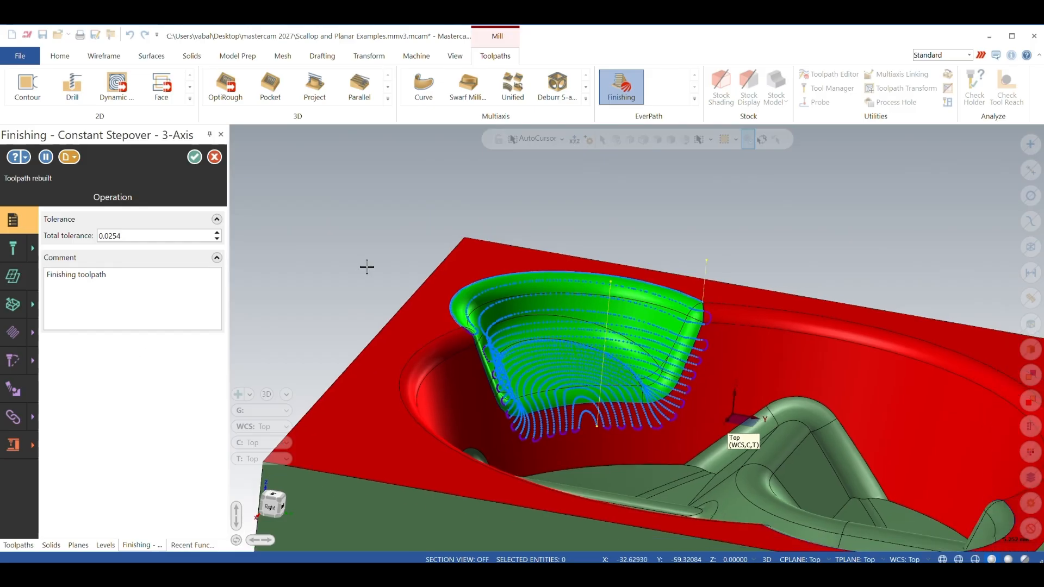
scroll(305, 240, down, 1)
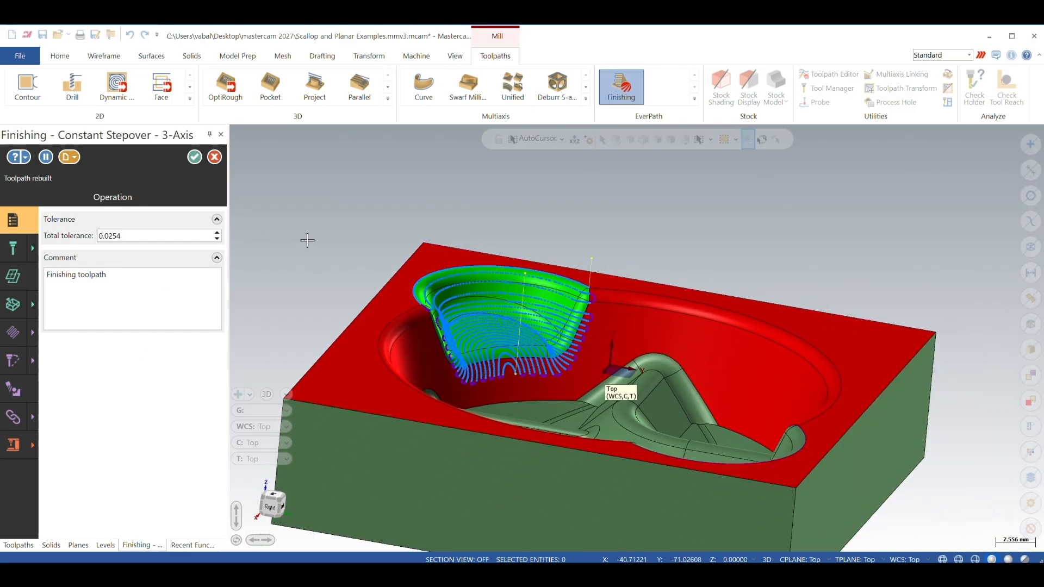
scroll(366, 194, down, 1)
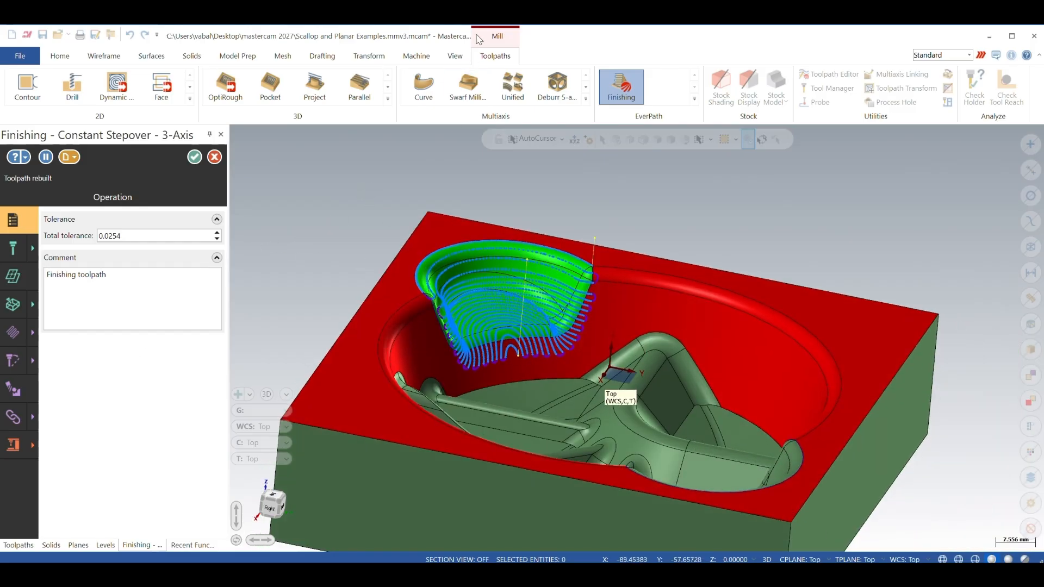
scroll(486, 176, up, 3)
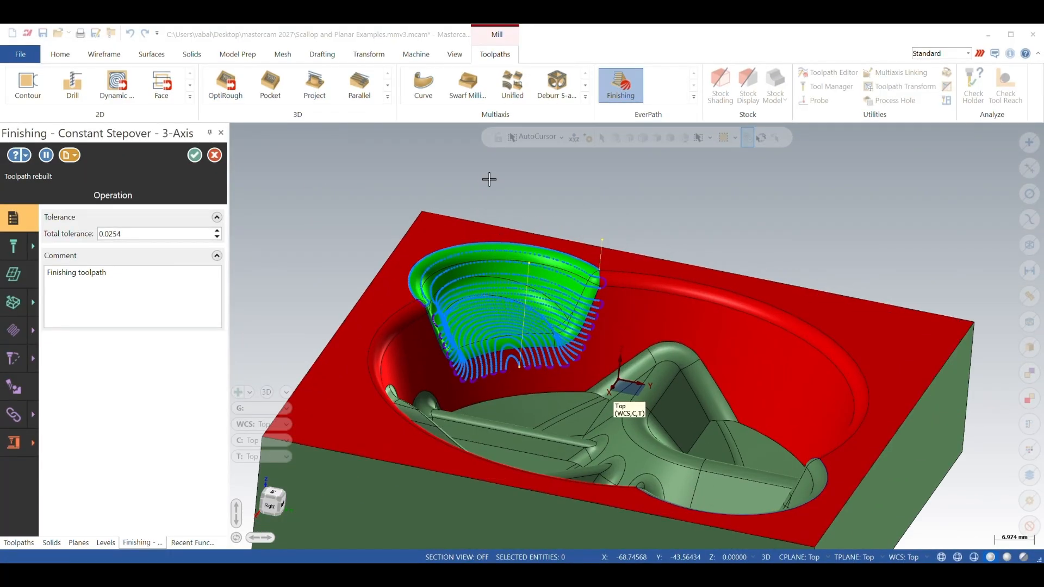
middle_drag(481, 212, 456, 216)
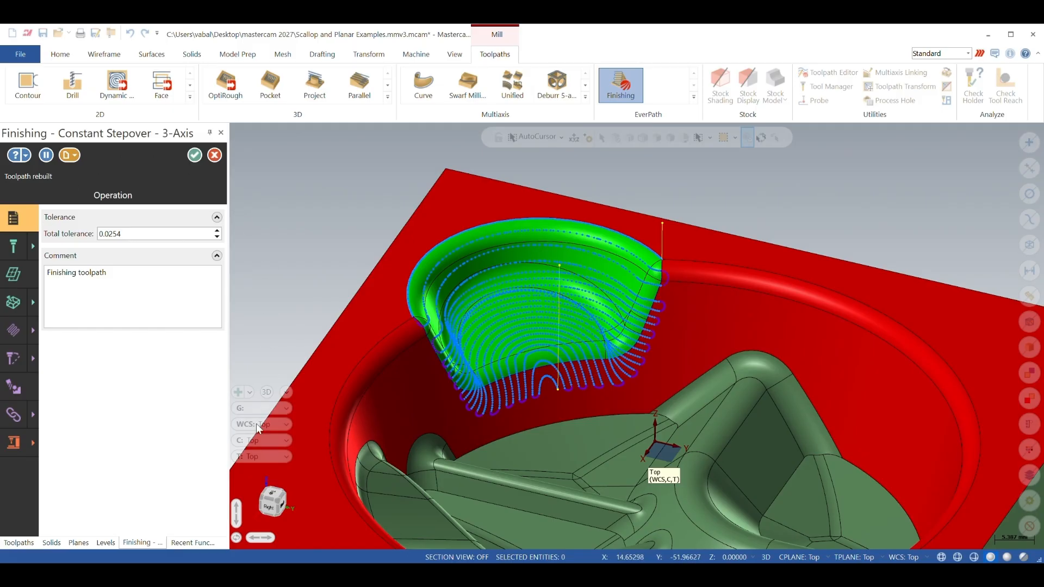
scroll(412, 243, down, 1)
scroll(412, 243, up, 3)
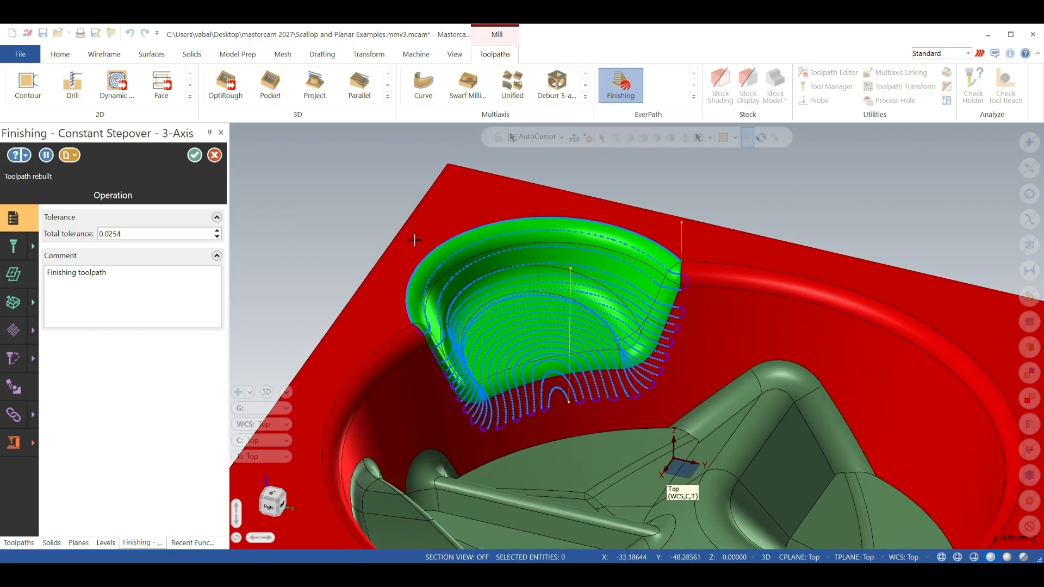
mouse_move(430, 236)
middle_down()
mouse_move(459, 225)
mouse_move(478, 247)
mouse_move(456, 231)
mouse_move(461, 217)
middle_up()
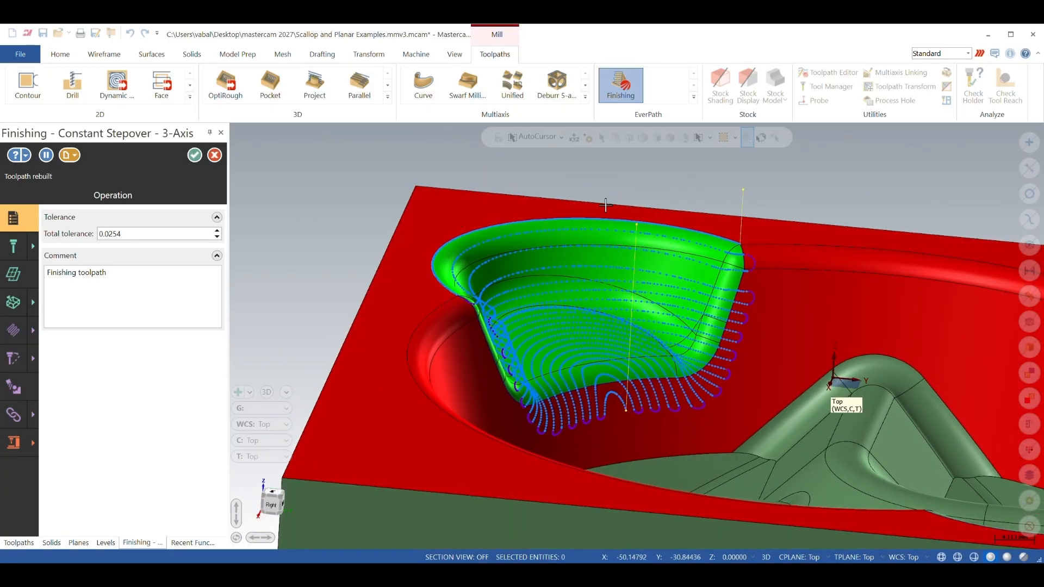
middle_drag(606, 205, 678, 203)
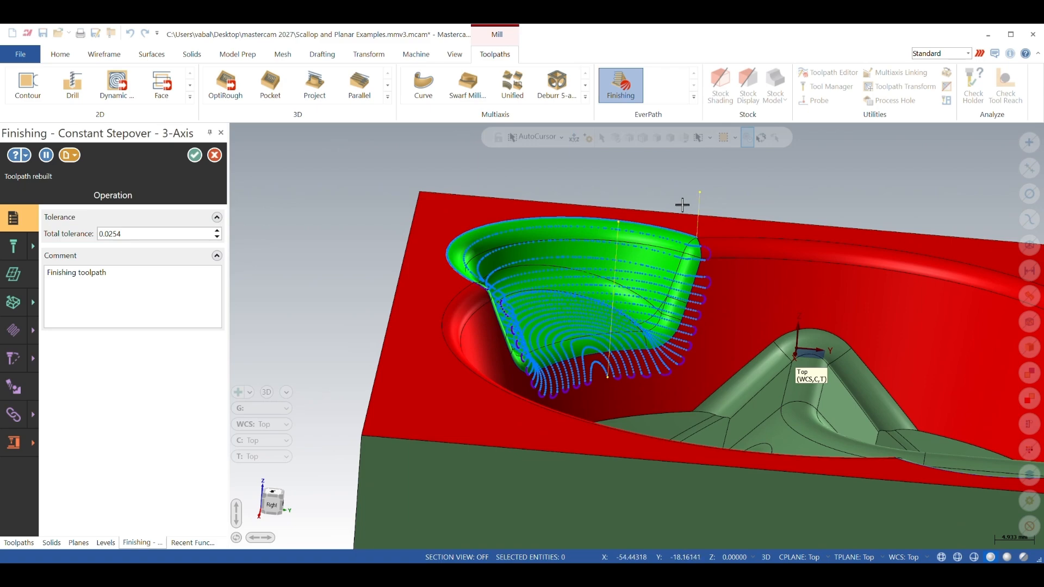
scroll(679, 203, up, 4)
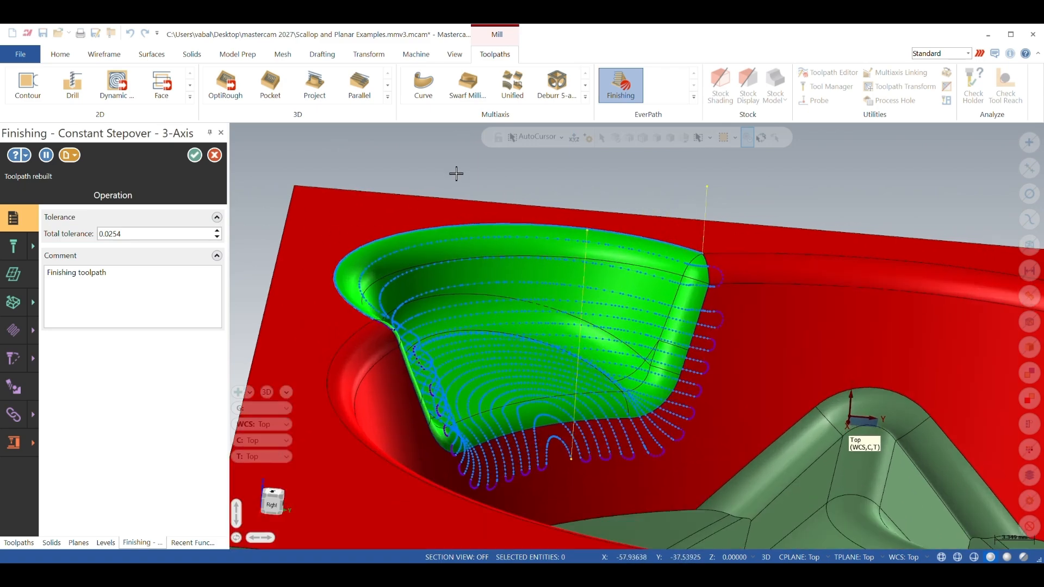
scroll(454, 175, down, 3)
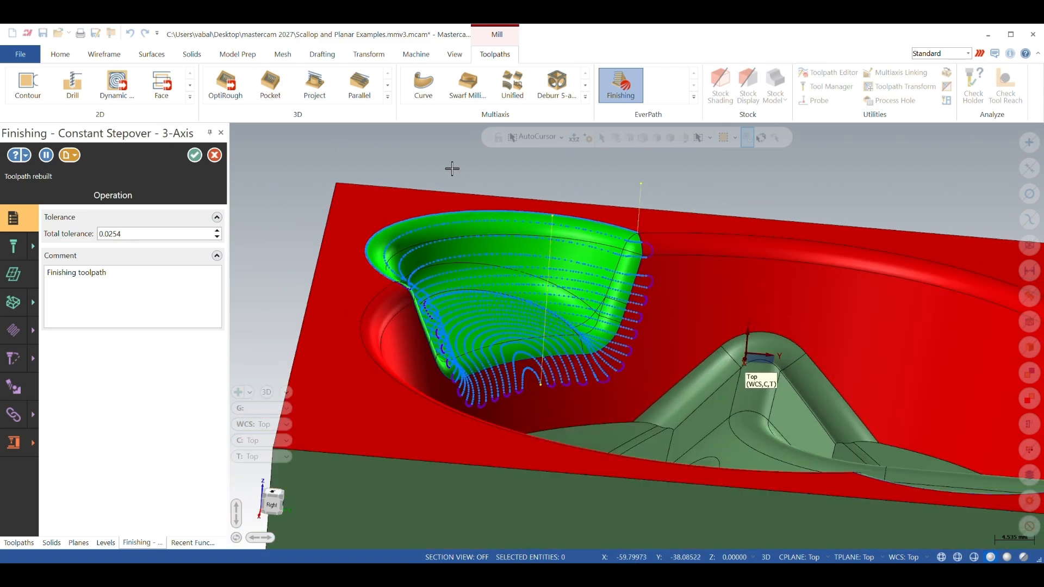
shift+middle_drag(452, 175, 450, 203)
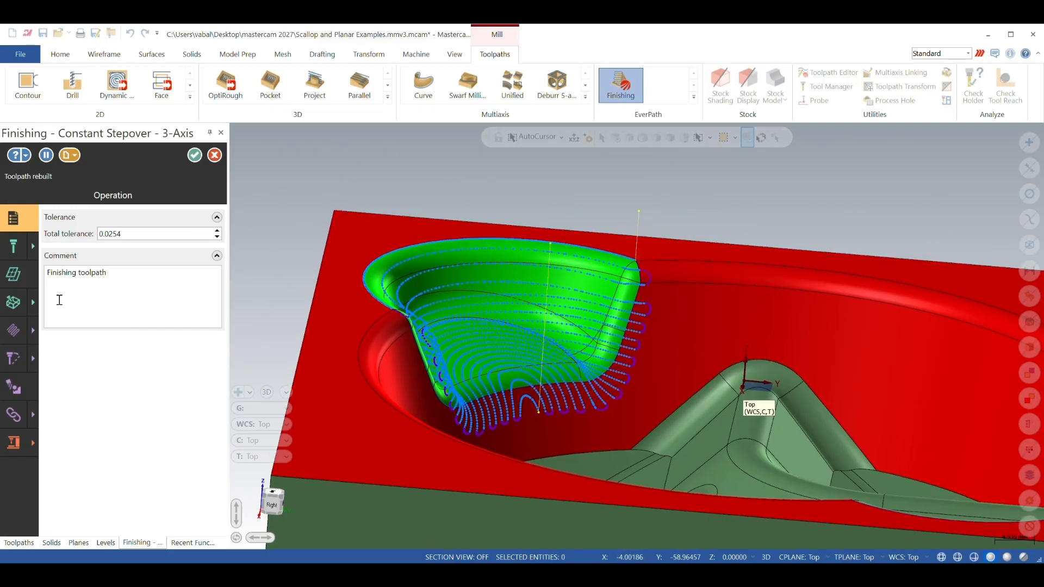
Set the tool axis control output format of the constant stepover finishing toolpath to 5-axis
click(31, 360)
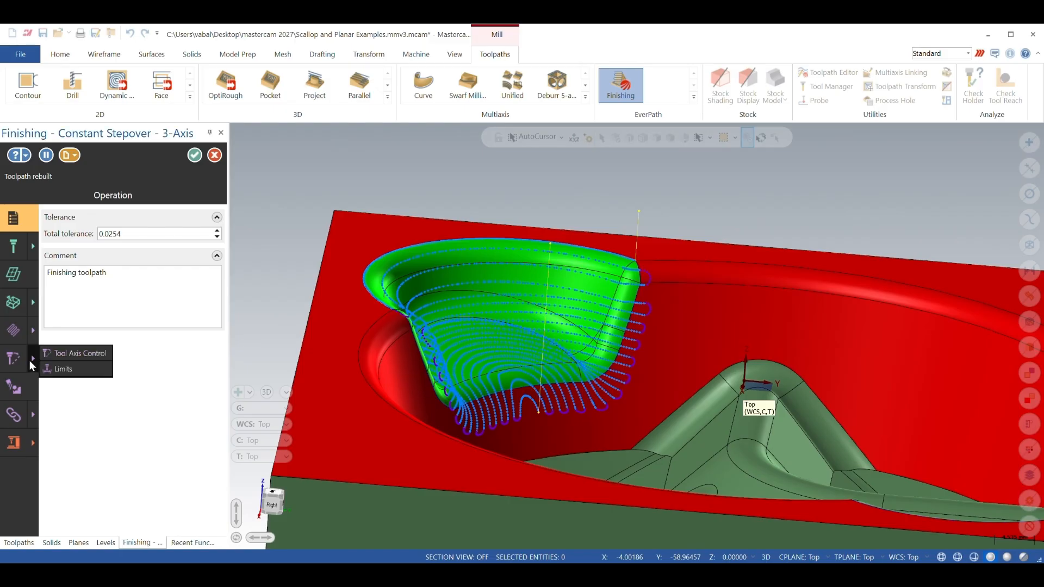
click(14, 362)
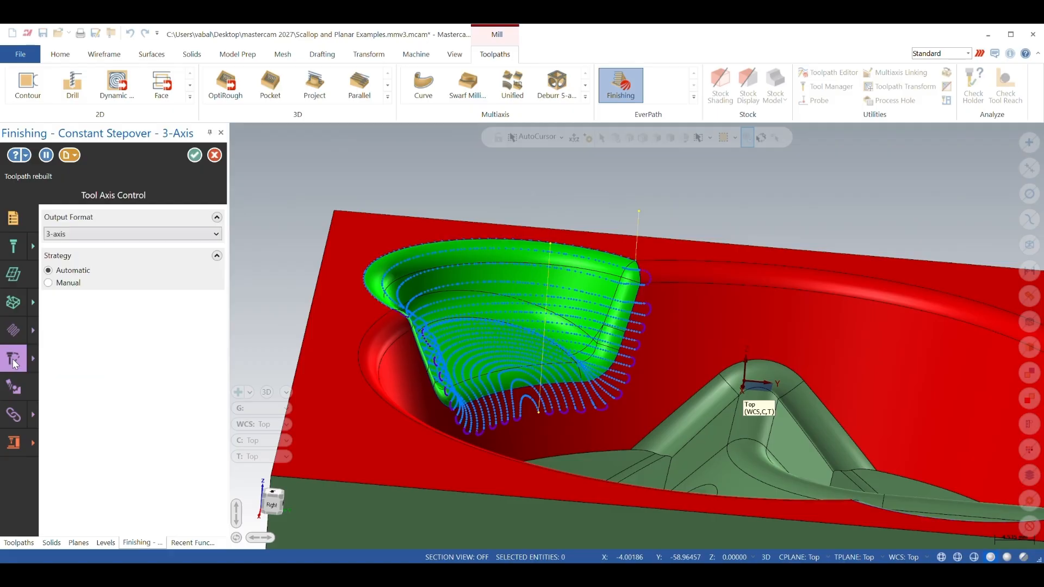
scroll(561, 244, down, 4)
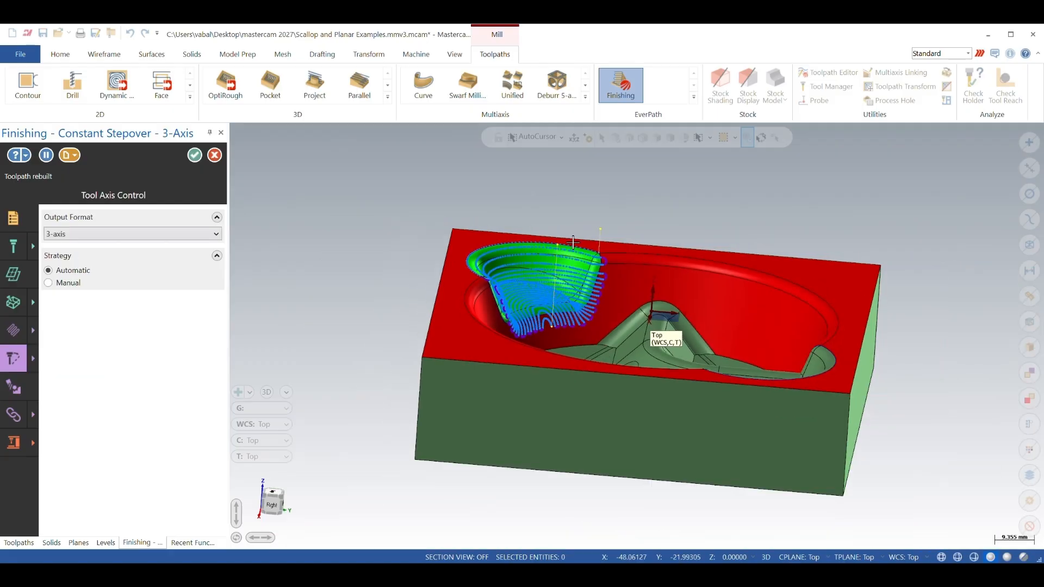
middle_drag(561, 244, 567, 249)
scroll(567, 248, up, 4)
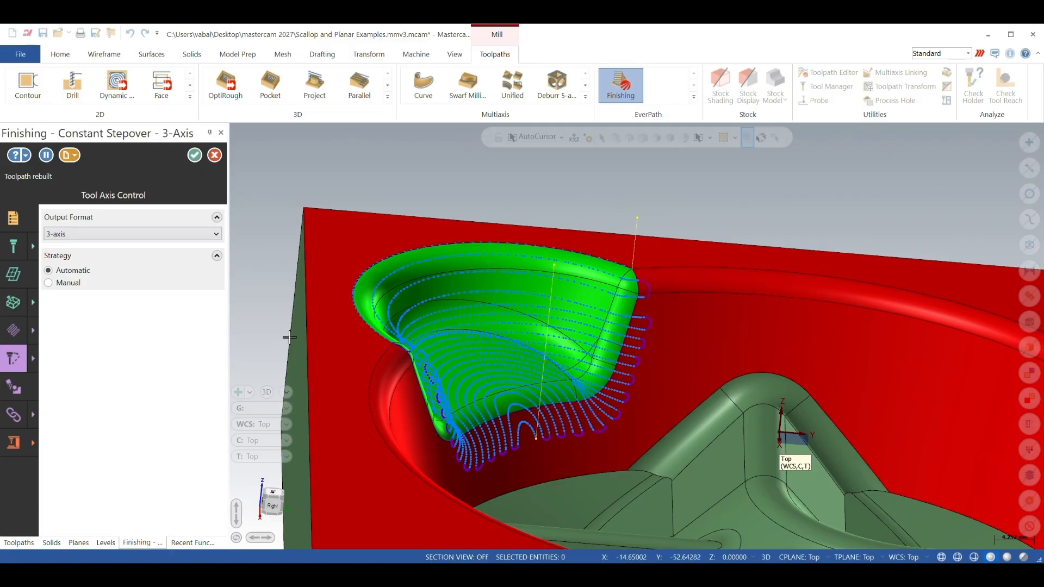
scroll(288, 326, down, 1)
mouse_move(289, 327)
middle_down()
mouse_move(287, 346)
mouse_move(289, 320)
mouse_move(288, 329)
middle_up()
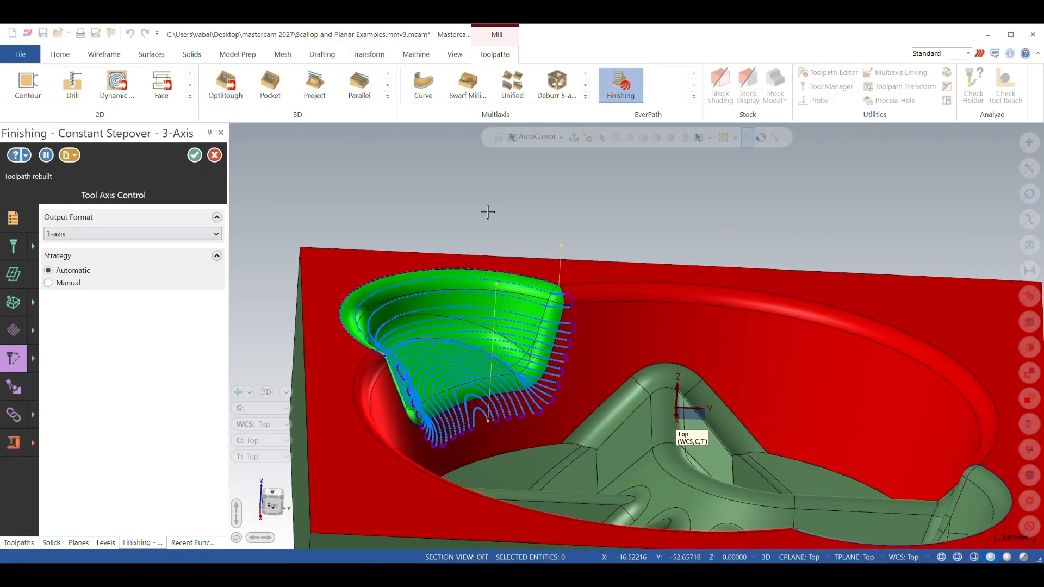
click(212, 236)
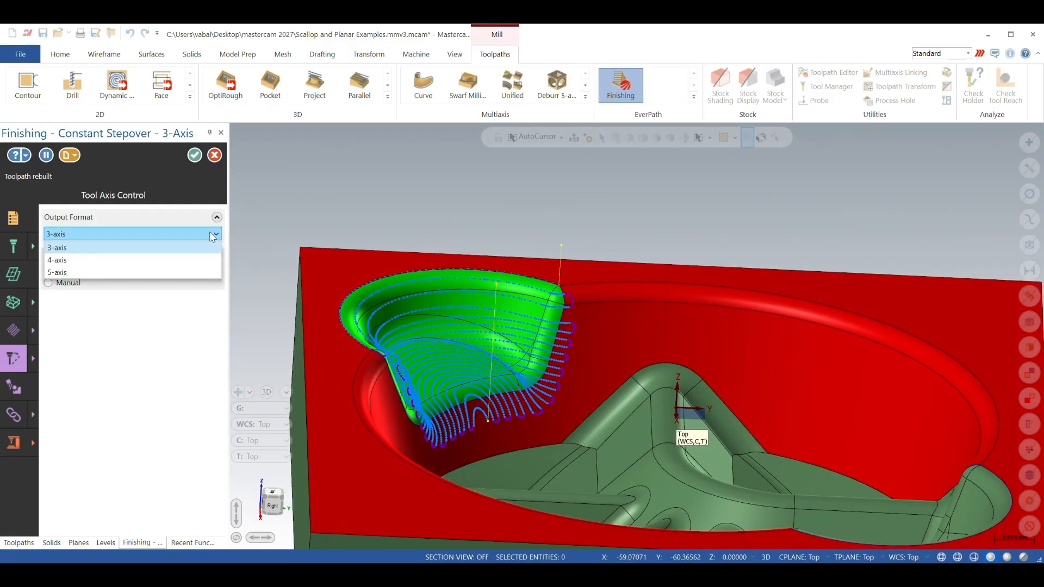
click(154, 273)
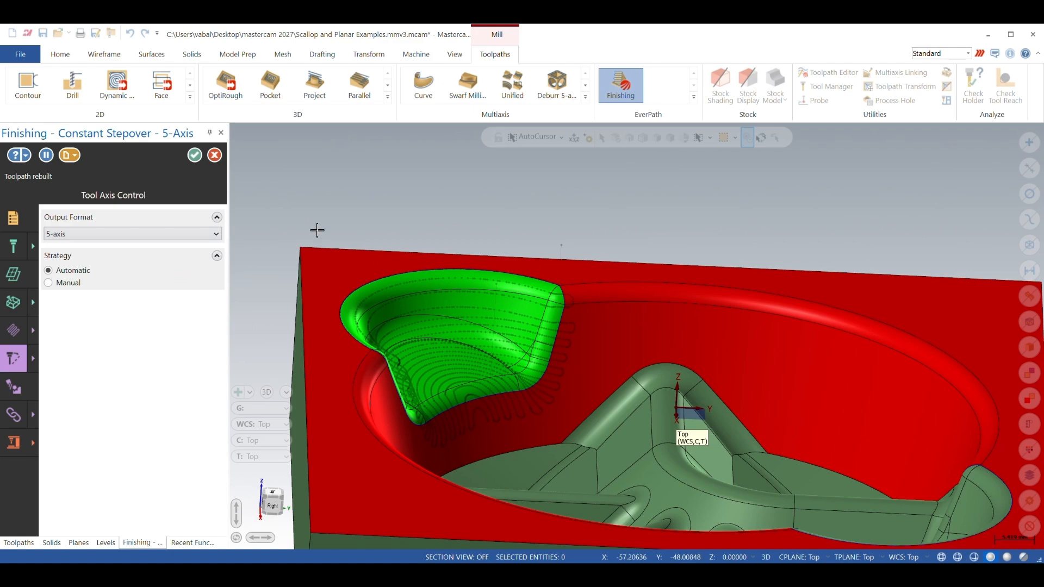
Compare the stock models of the equal scallop (operation 2) and constant stepover (operation 4) toolpaths in the green pocket
scroll(297, 228, down, 1)
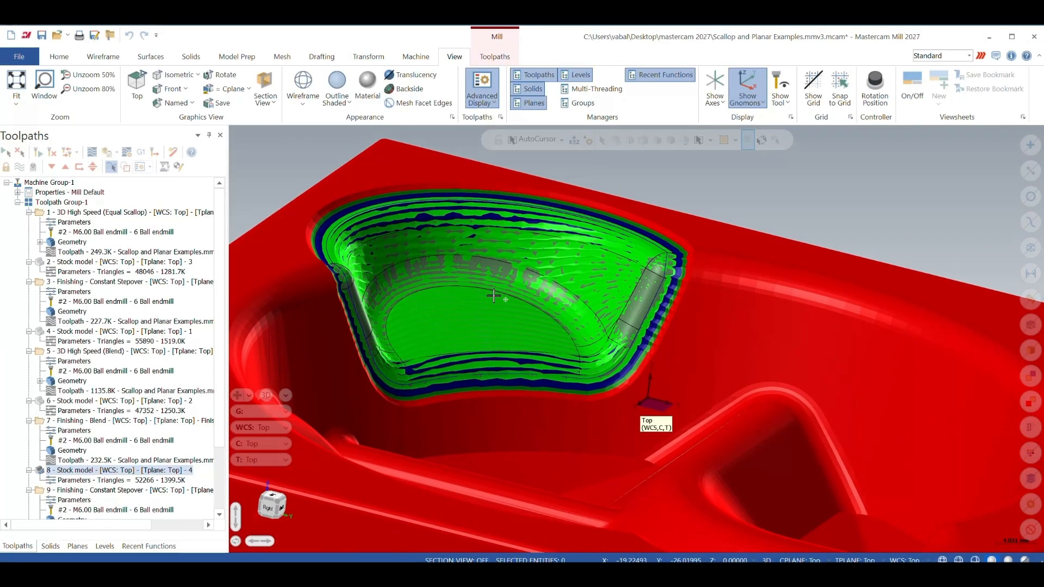
scroll(269, 298, down, 3)
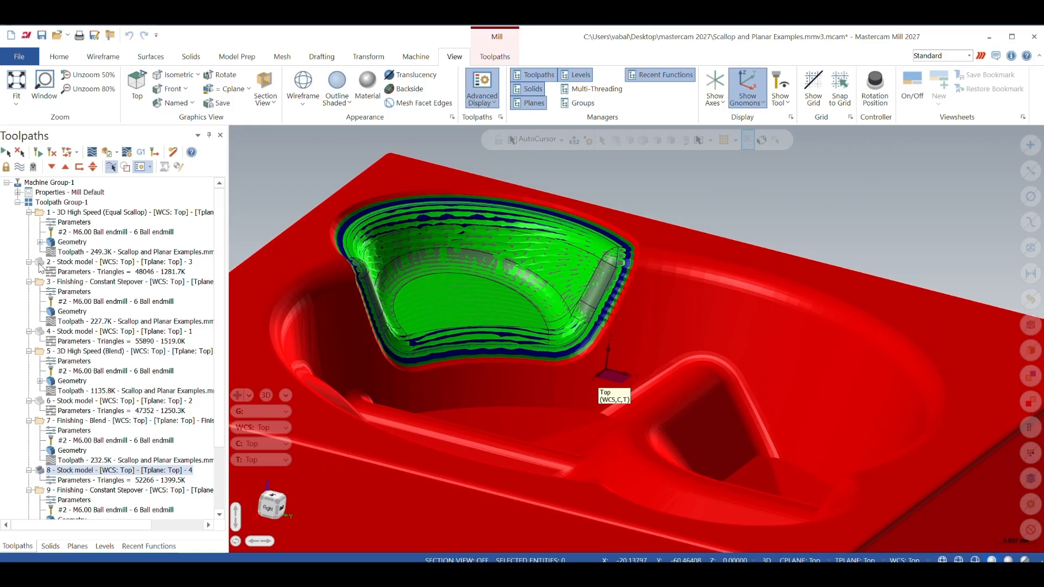
click(39, 264)
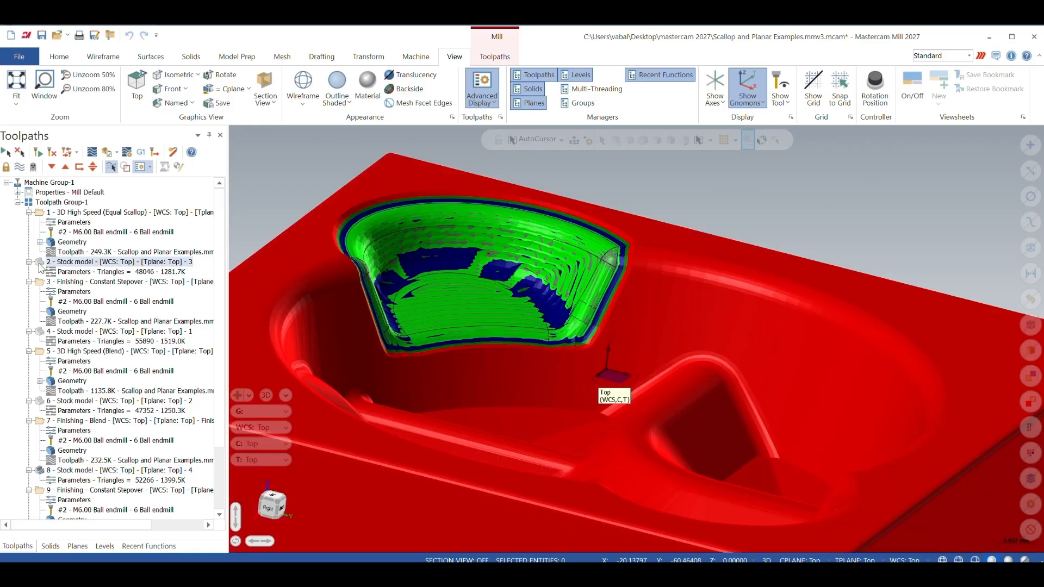
scroll(499, 233, up, 4)
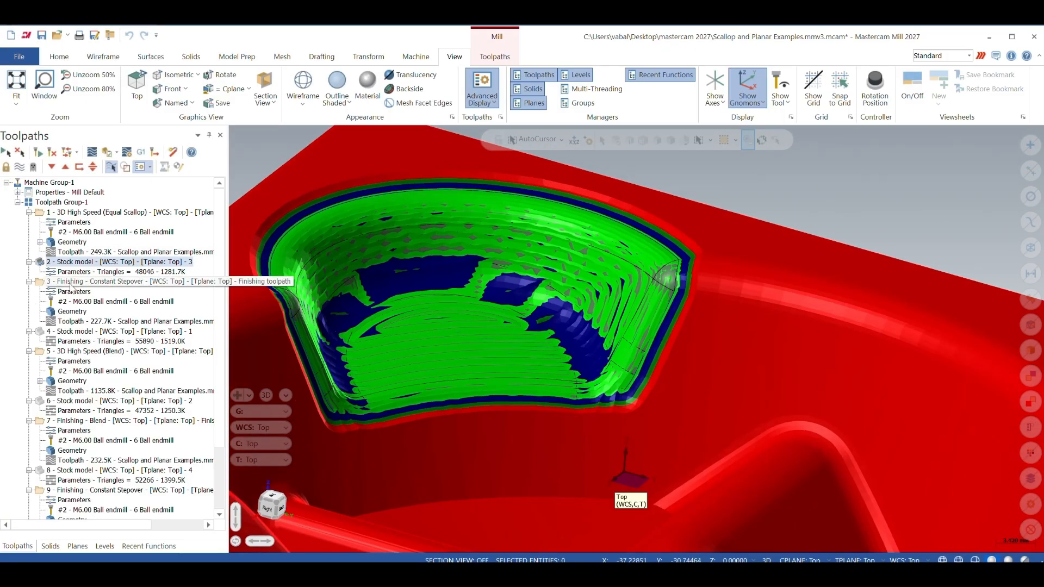
click(41, 333)
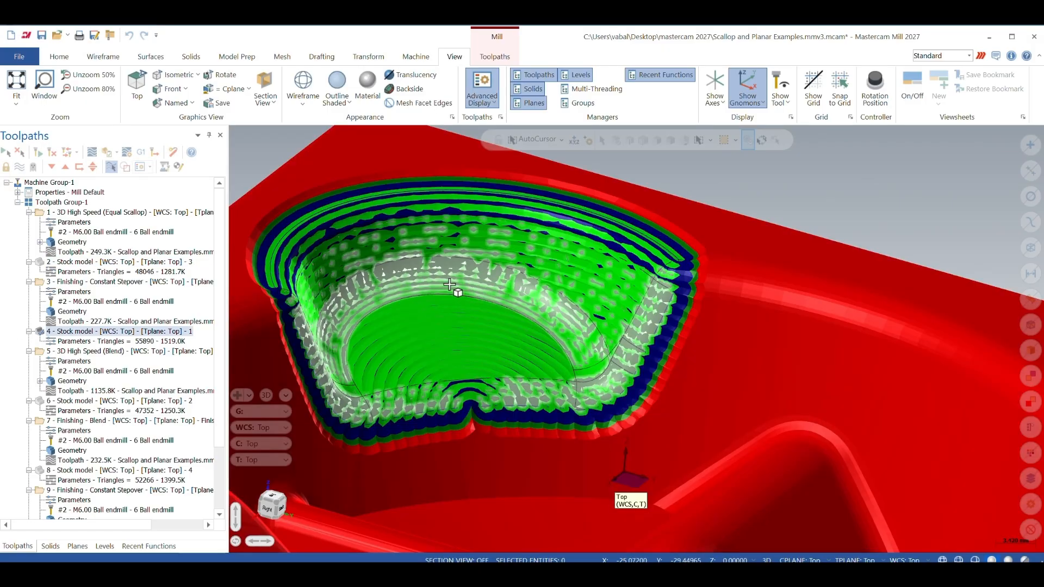
scroll(476, 279, up, 5)
middle_drag(476, 279, 438, 279)
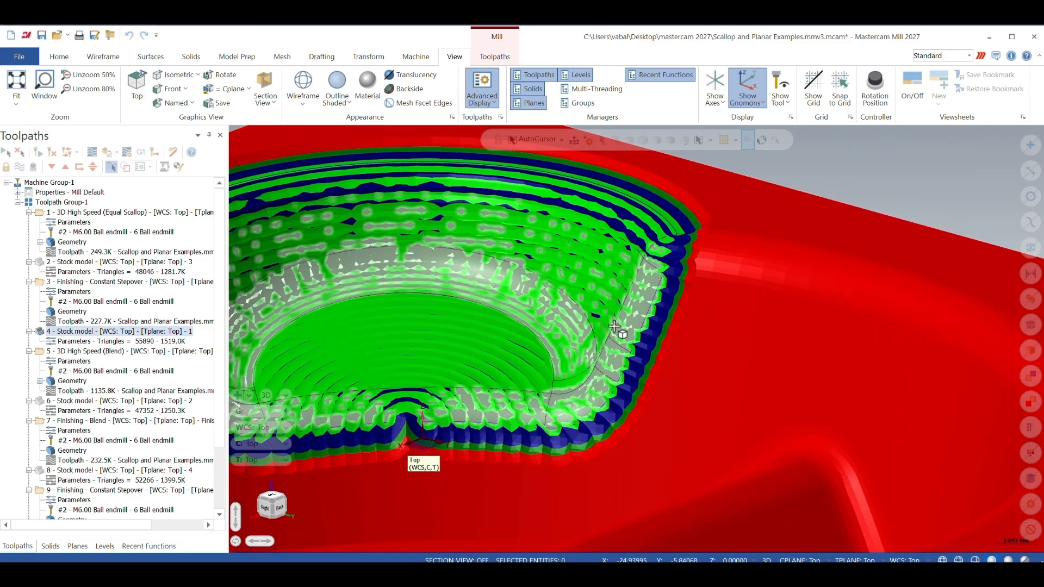
middle_drag(616, 330, 625, 290)
Open the constant stepover finishing operation 3 in the Toolpath Editor
click(29, 351)
click(109, 282)
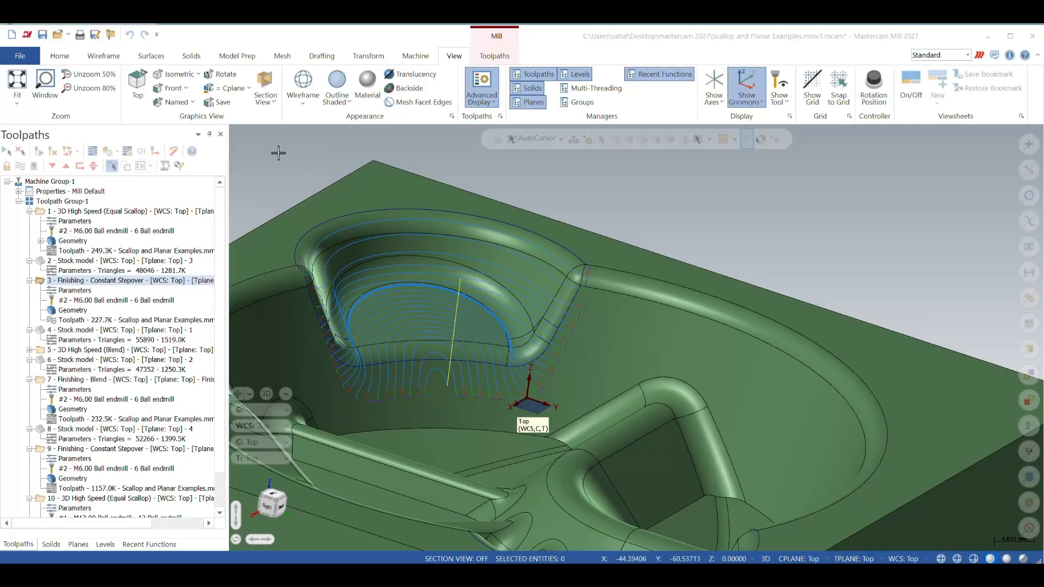
scroll(278, 154, up, 2)
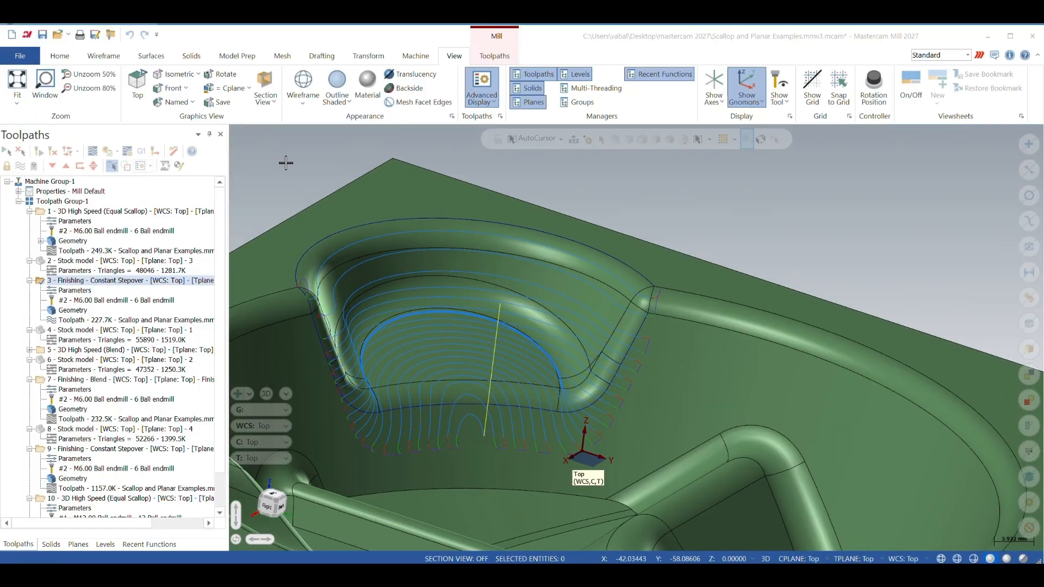
shift+middle_drag(286, 162, 303, 174)
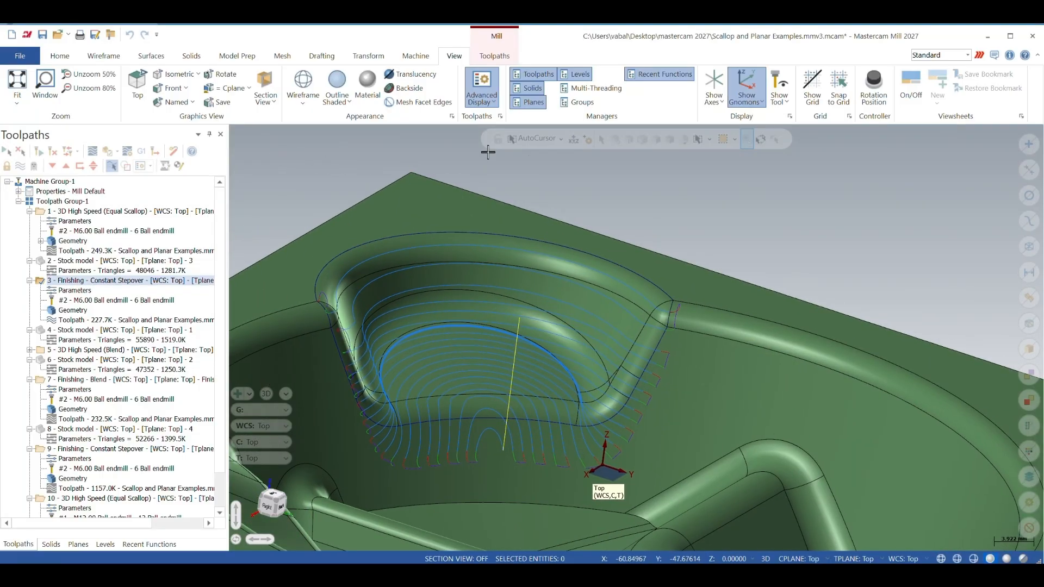
click(494, 55)
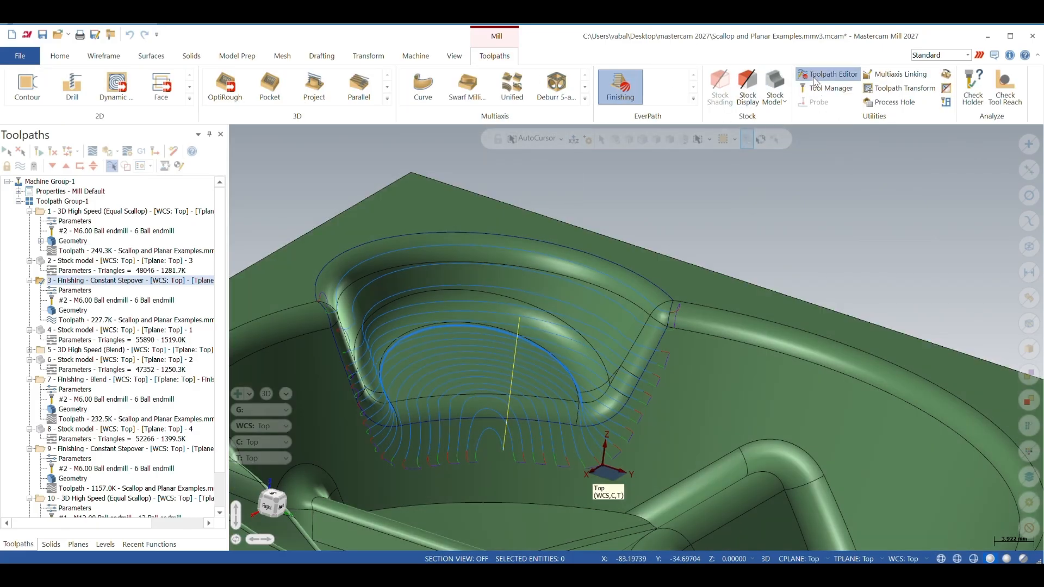
click(828, 74)
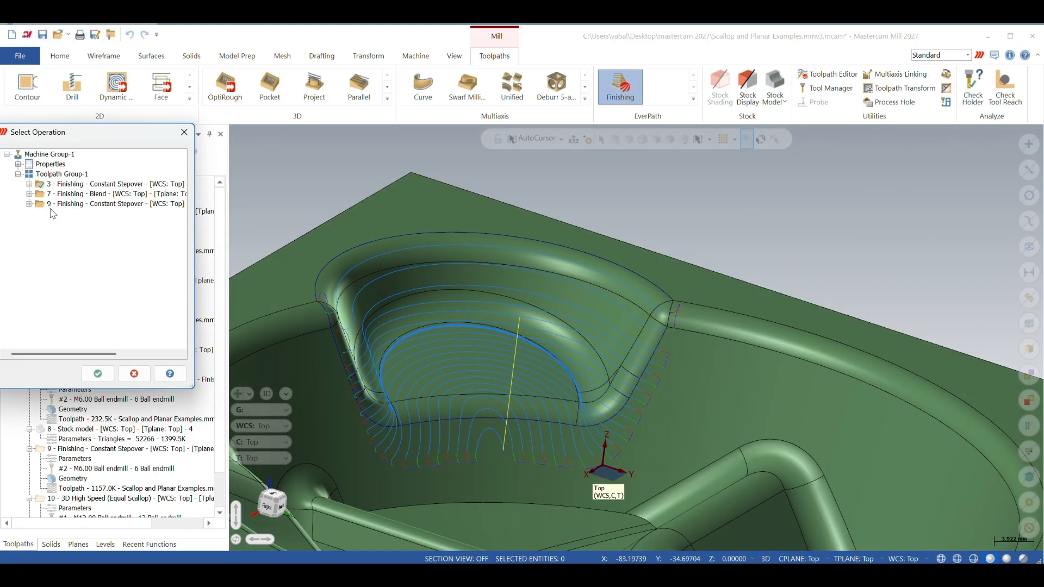
click(98, 373)
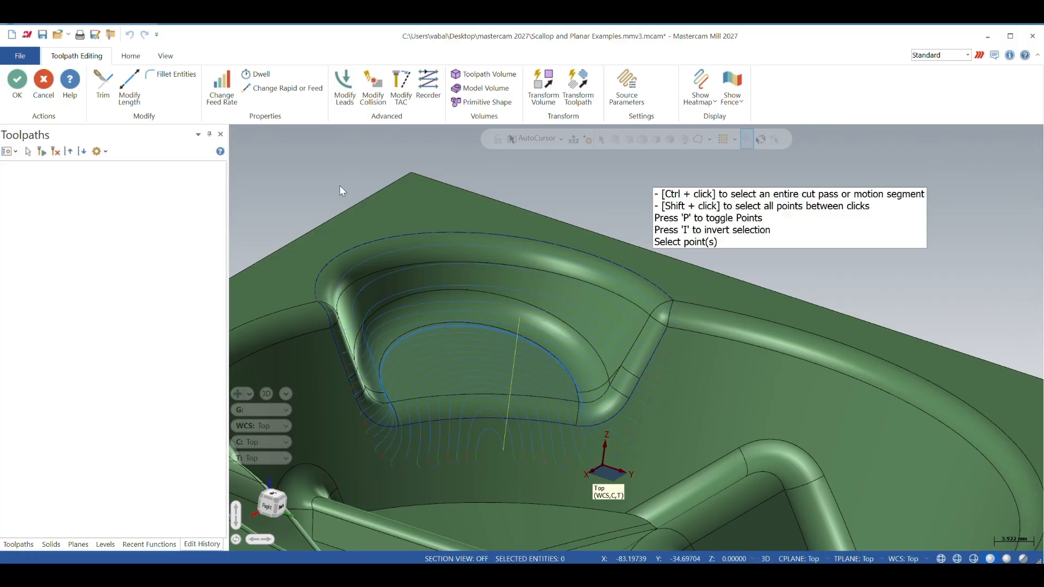
Window-select the cut points along the pocket's upper back wall and trim them from the toolpath
scroll(341, 190, up, 3)
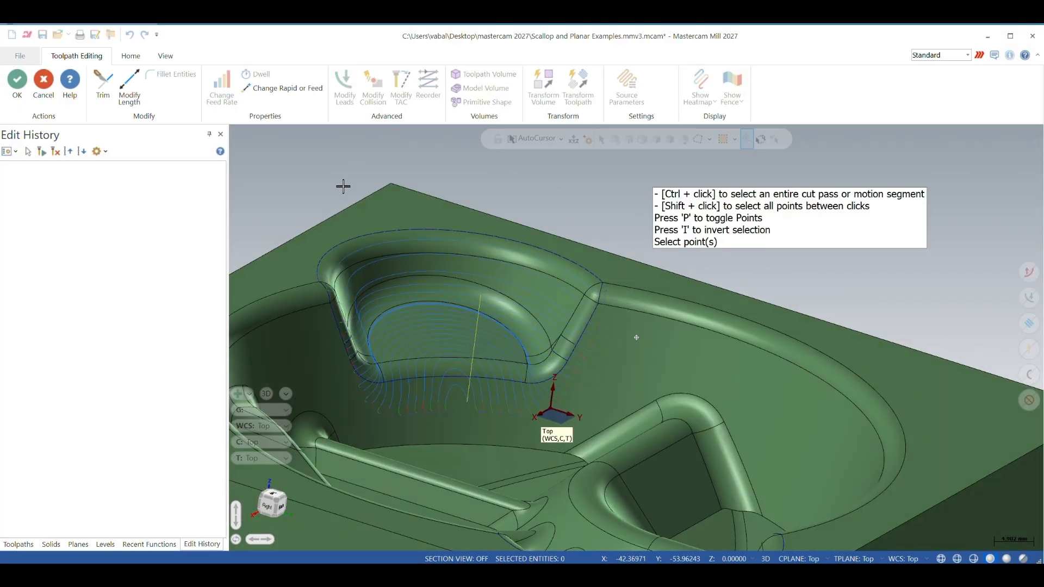
scroll(351, 237, down, 1)
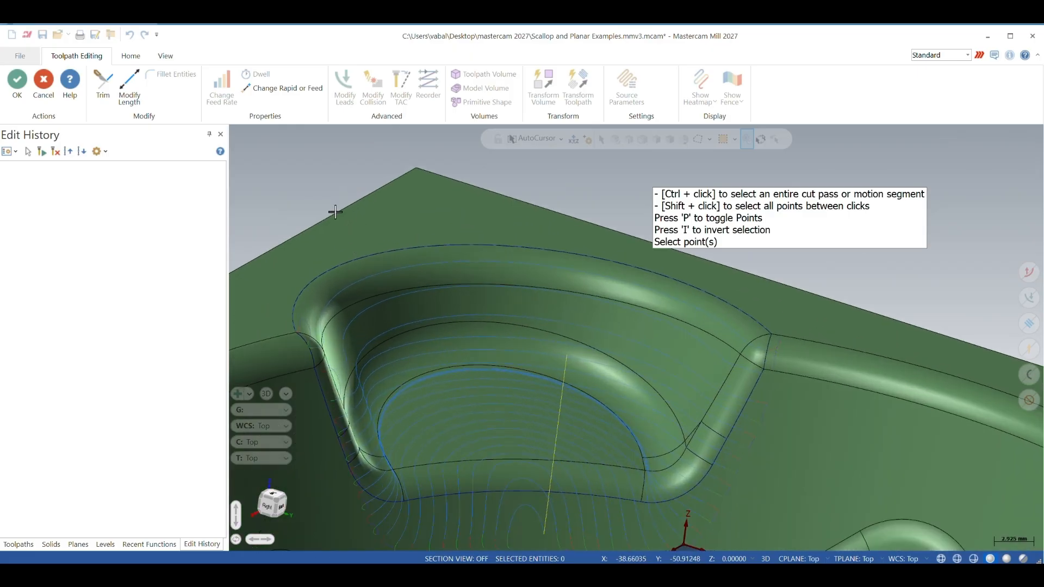
drag(318, 145, 538, 308)
scroll(402, 222, up, 2)
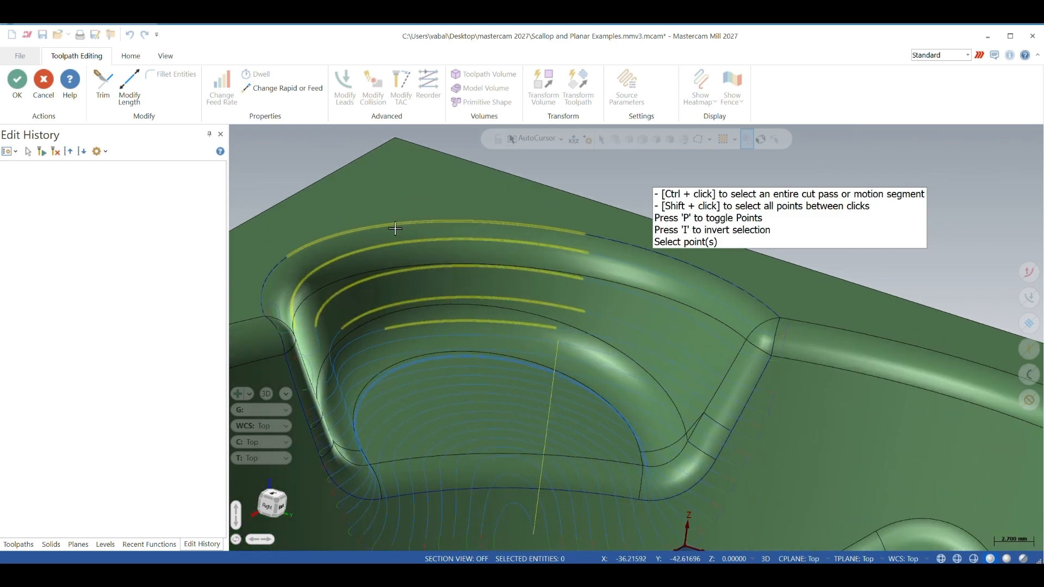
click(103, 82)
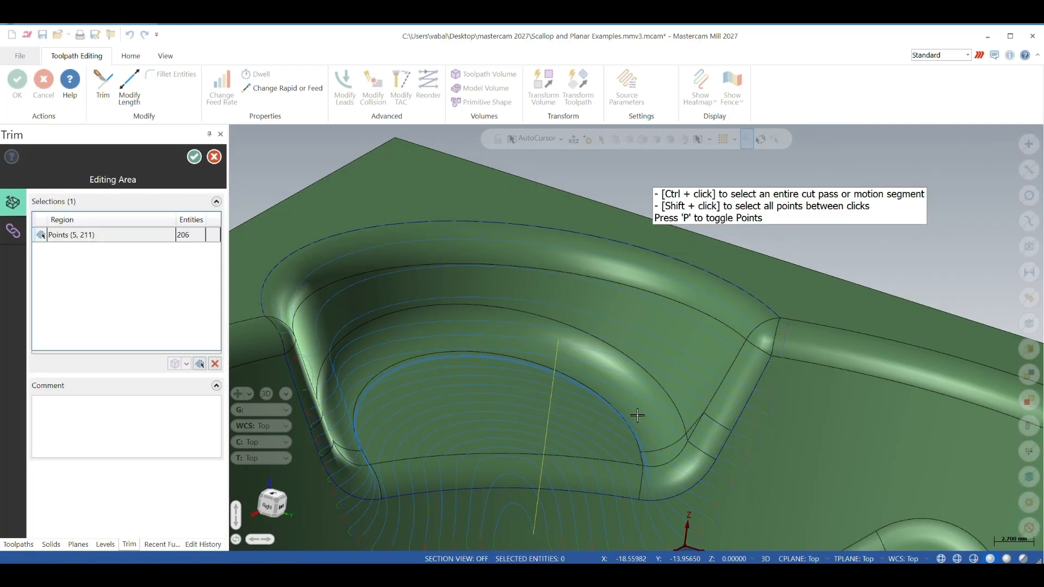
click(196, 159)
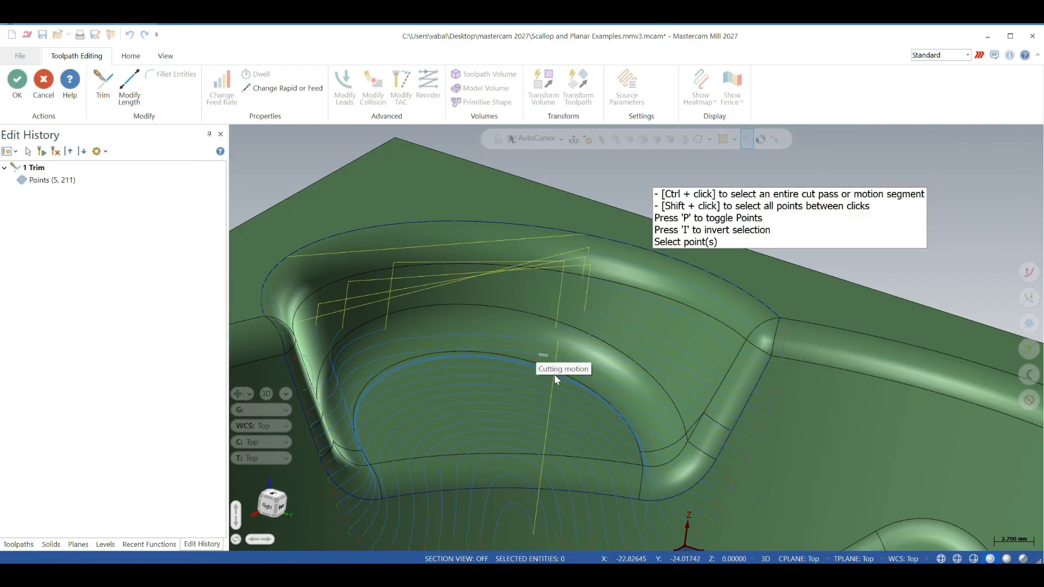
middle_drag(555, 374, 413, 349)
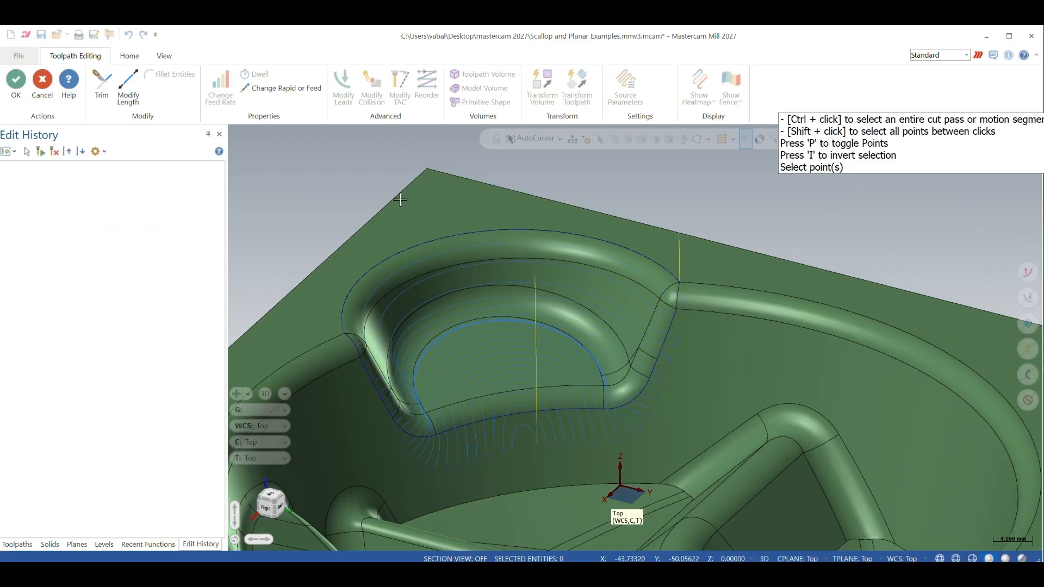
Trim the small arch-shaped cutting pass beyond the pocket's open front edge from the toolpath
middle_drag(359, 207, 482, 311)
scroll(468, 433, up, 5)
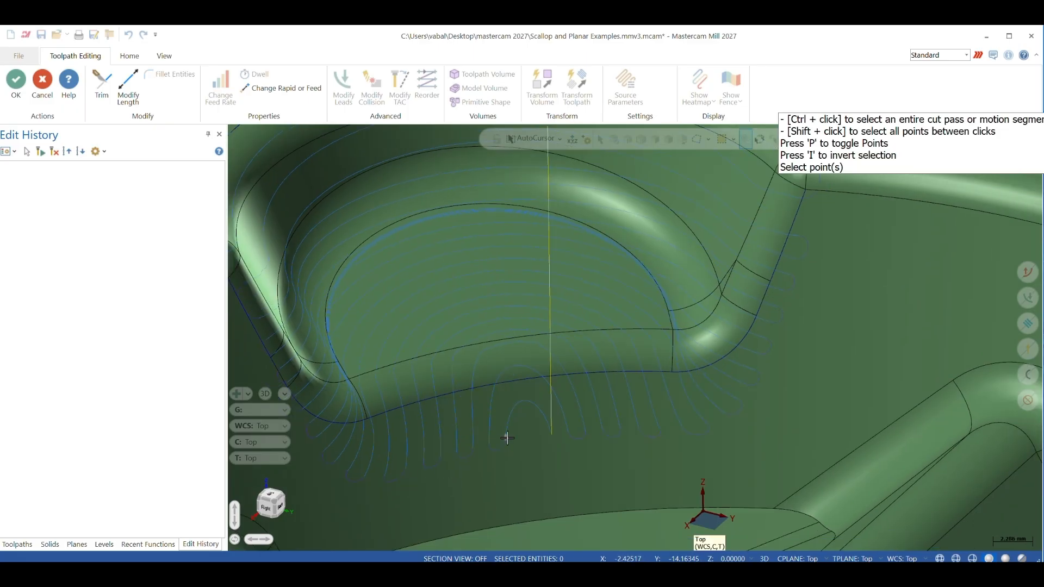
key(p)
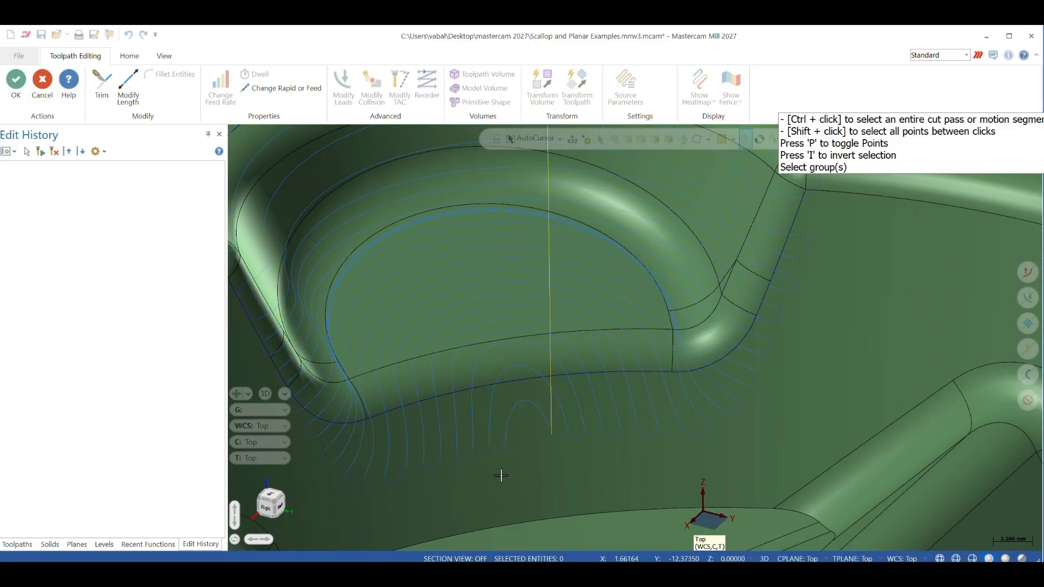
key(p)
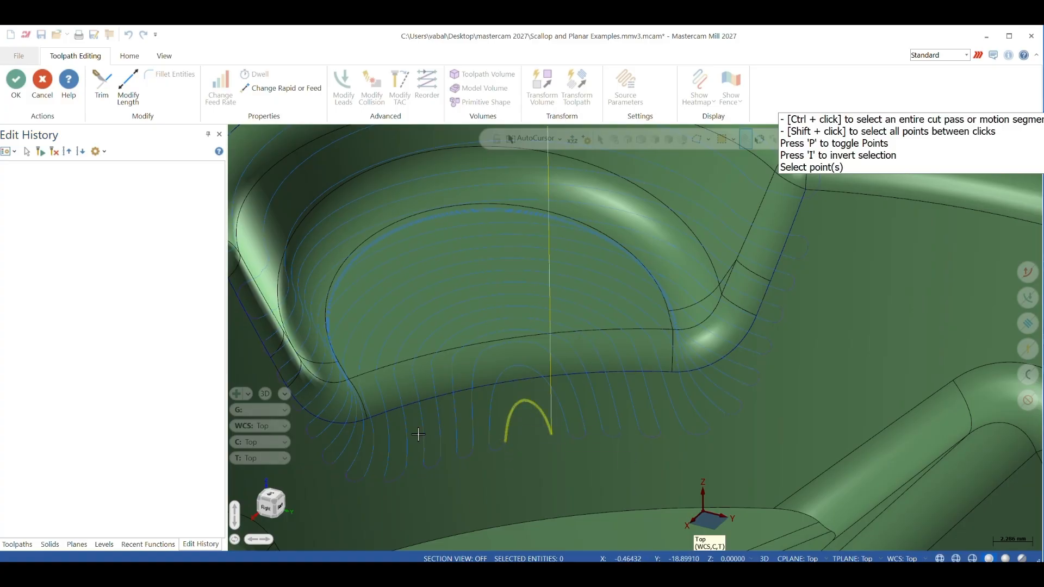
click(102, 86)
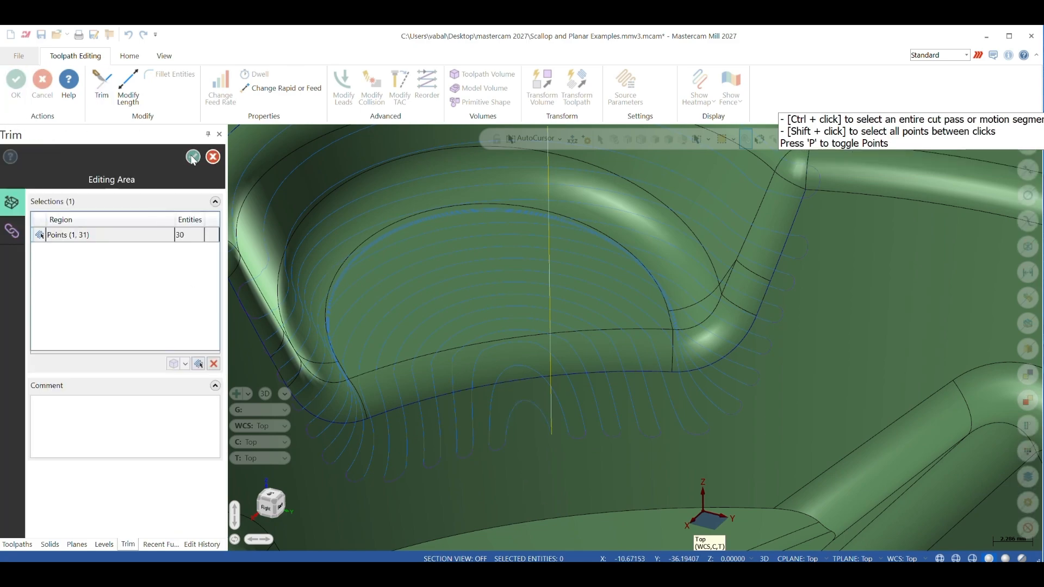
click(192, 157)
scroll(488, 424, down, 3)
scroll(488, 424, up, 3)
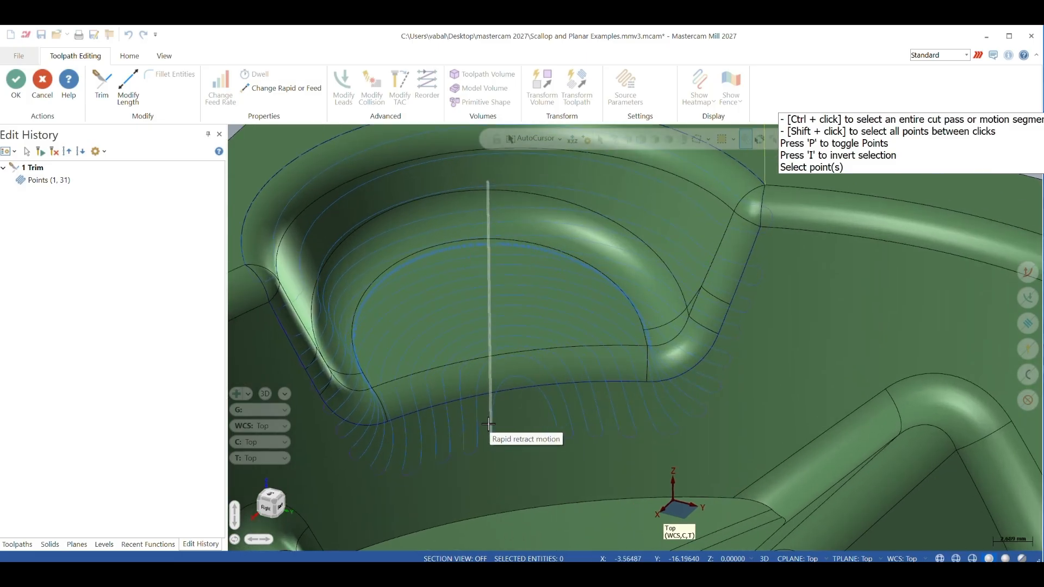
scroll(488, 424, down, 1)
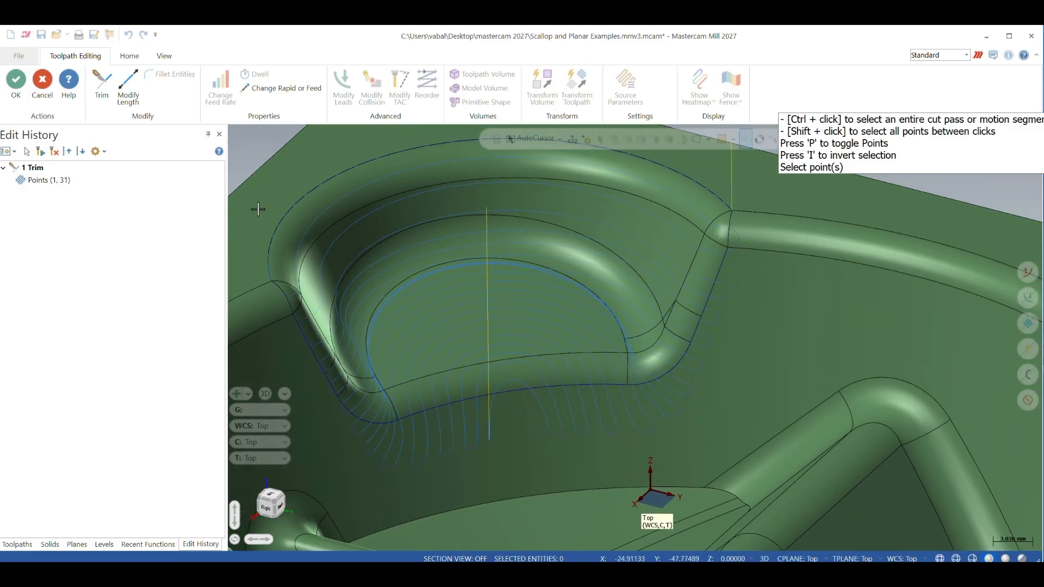
Window-select the cut points around the pocket's upper left corner and trim them from the toolpath
drag(251, 174, 424, 310)
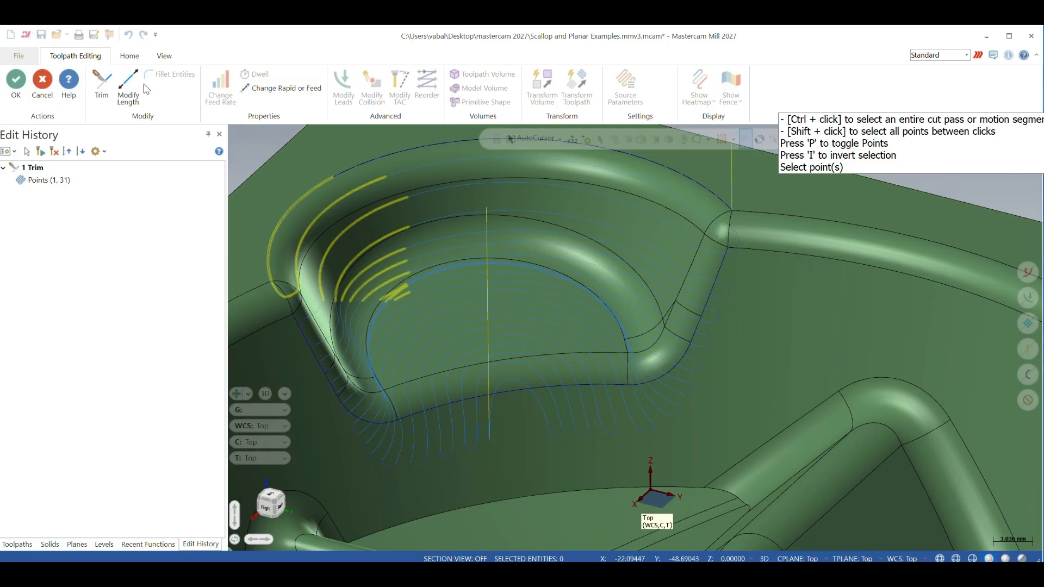
click(103, 94)
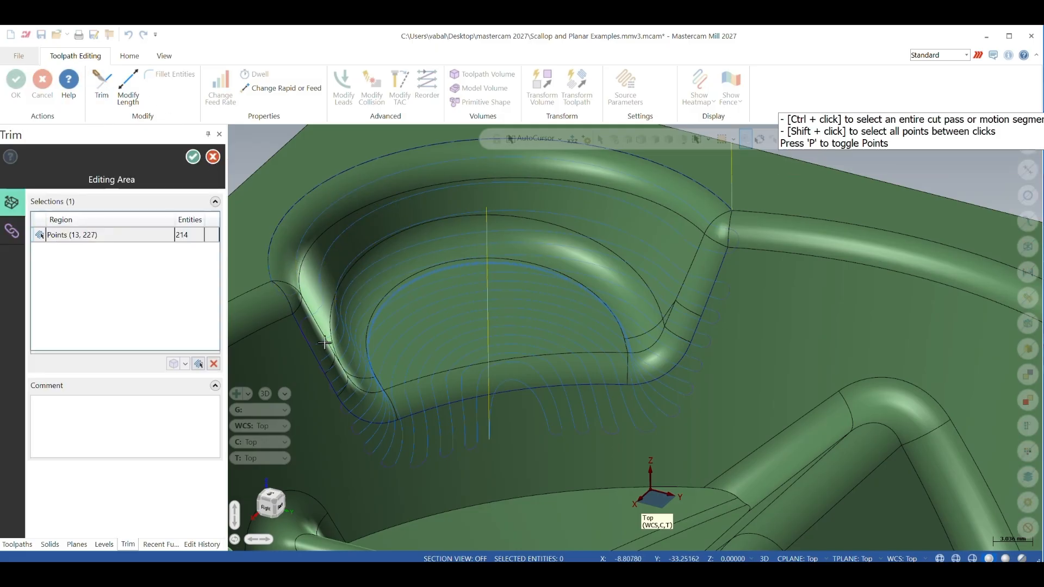
click(192, 157)
middle_drag(430, 353, 422, 363)
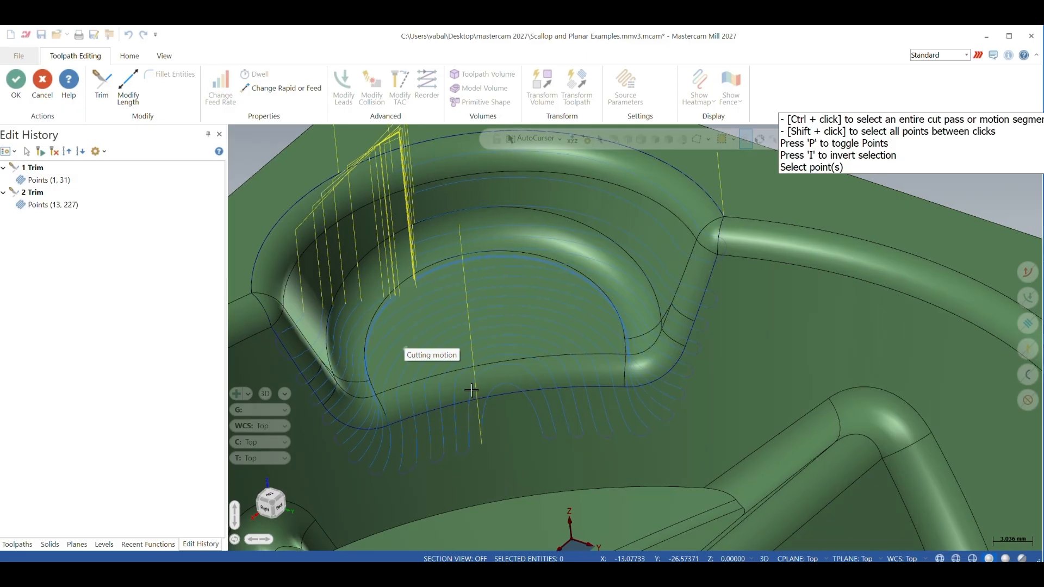
Select the cut points inside a four-sided polygon on the pocket floor and trim them from the toolpath
click(419, 357)
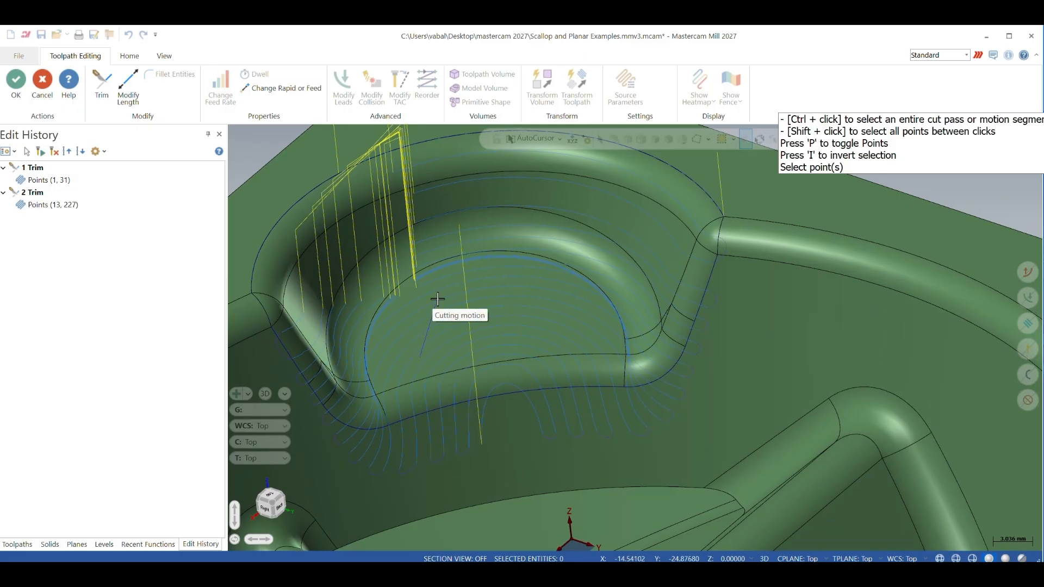
click(443, 293)
click(519, 294)
click(509, 348)
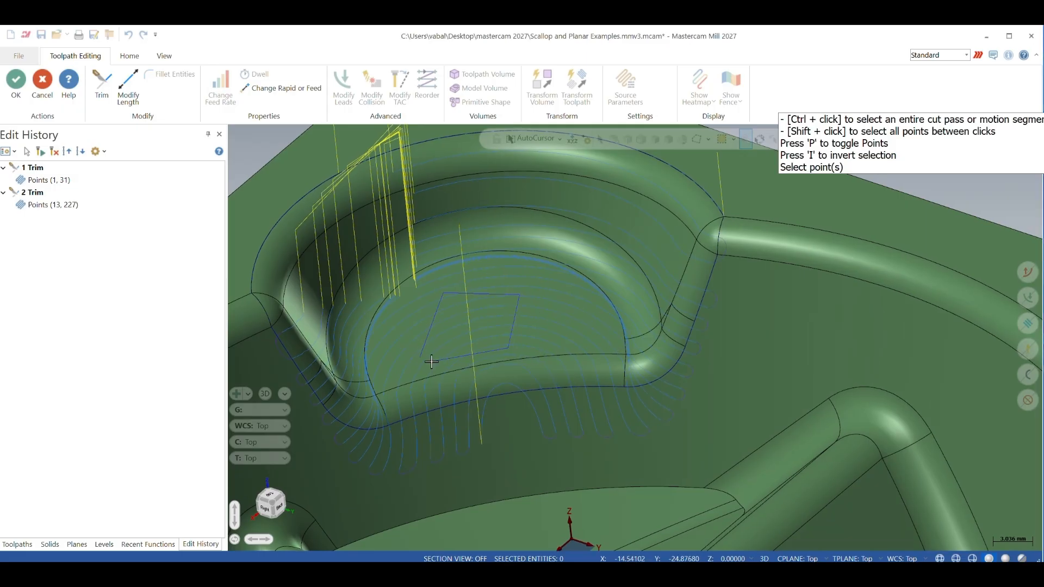
click(422, 354)
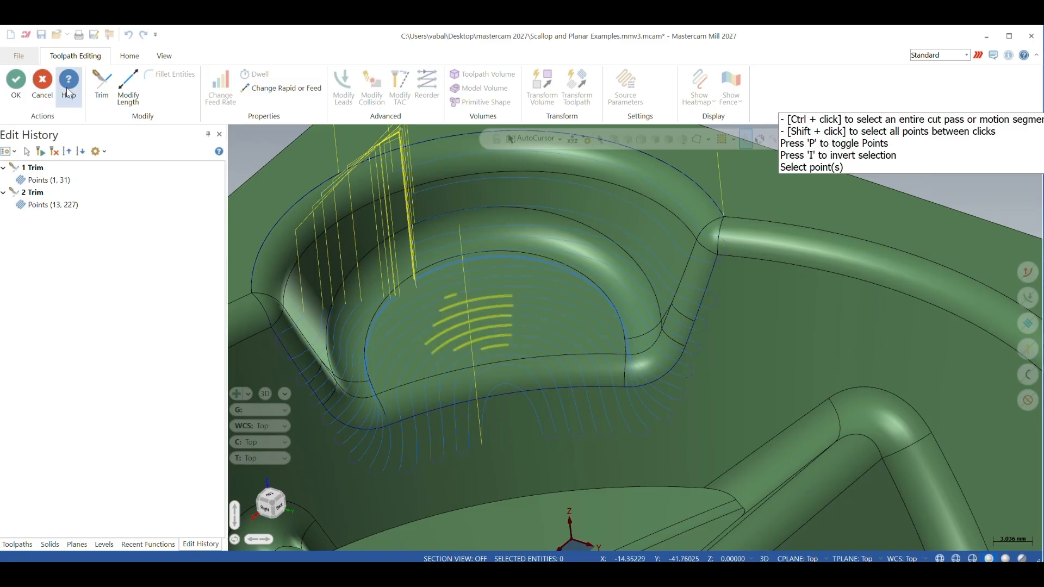
click(102, 84)
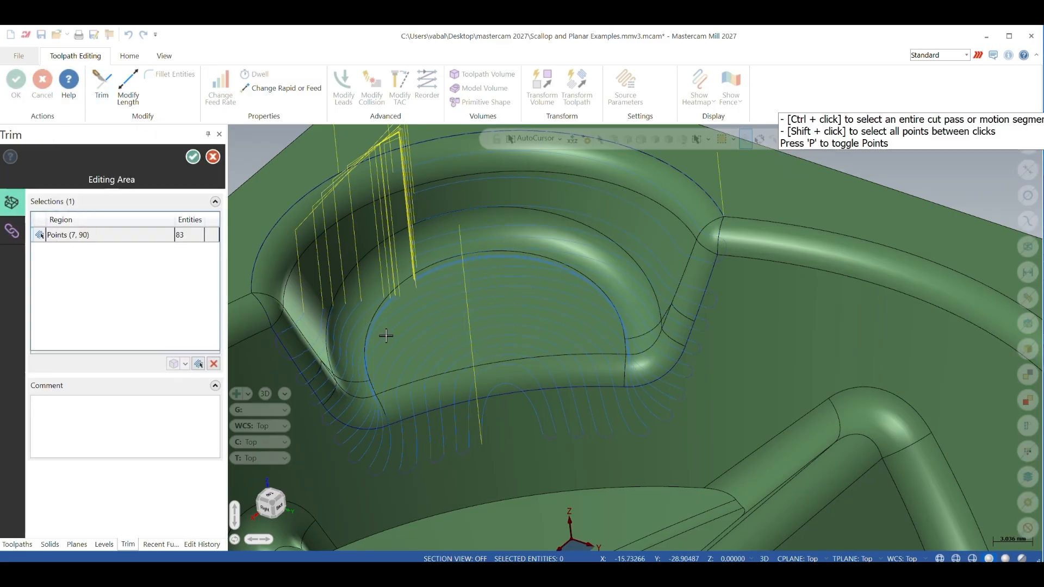
click(193, 157)
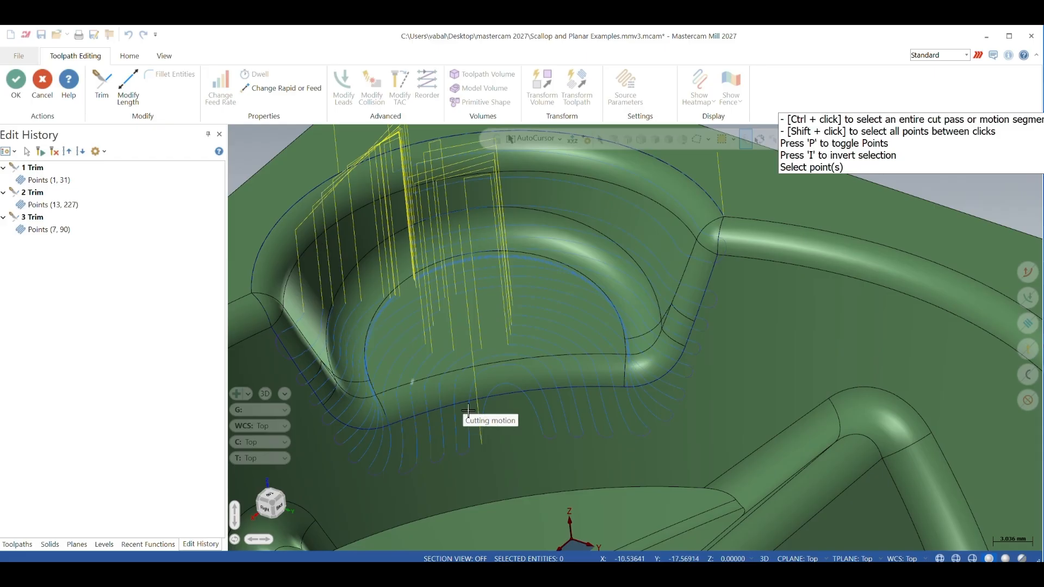
Delete all three Trim operations from the edit history to restore the untrimmed toolpath
click(203, 233)
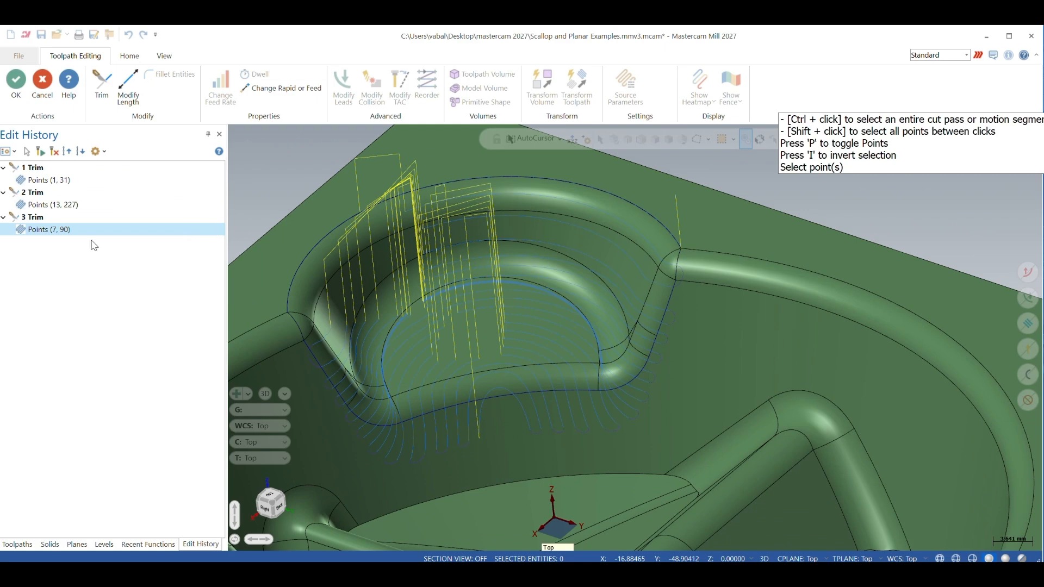
click(218, 217)
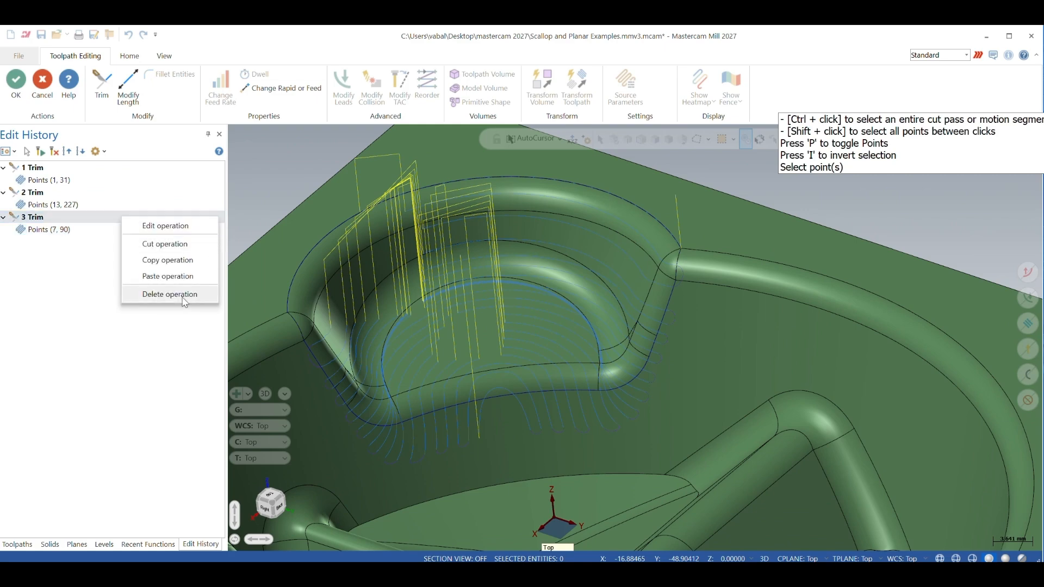
click(179, 294)
click(219, 192)
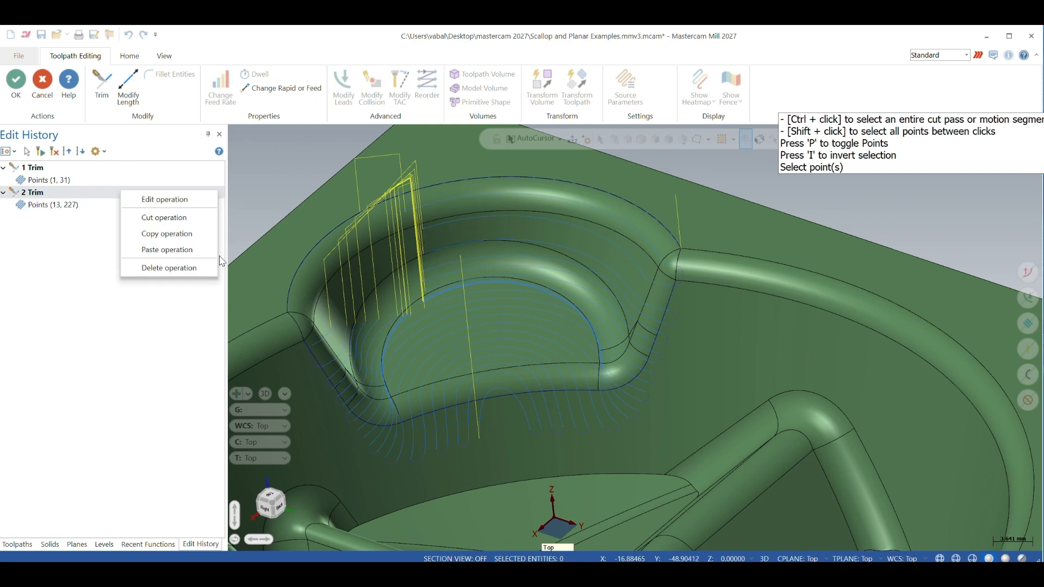
click(180, 268)
click(218, 167)
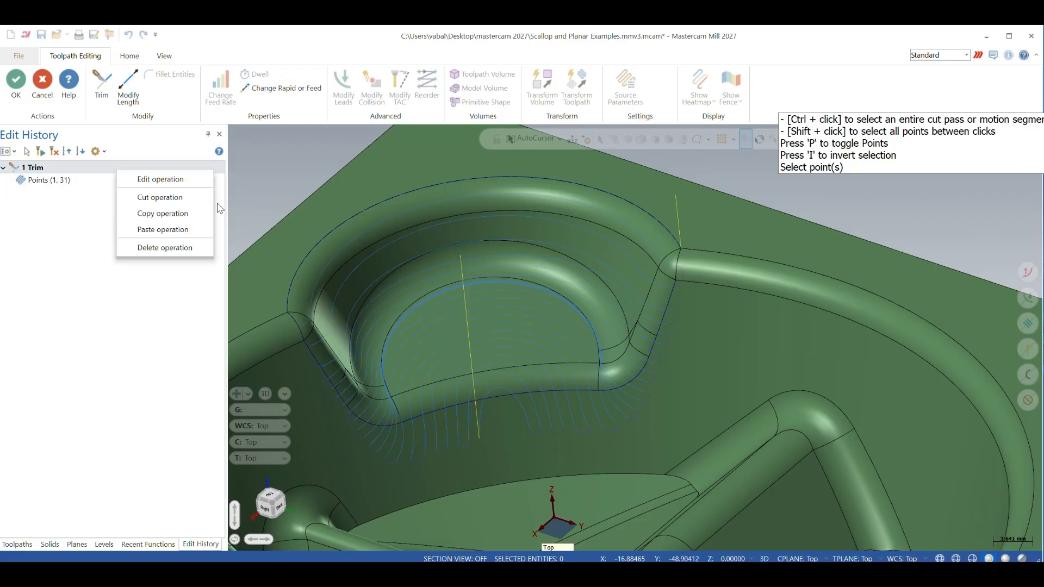
click(177, 248)
Polygon-select the looping cut ends beyond the pocket's open front edge and extend their length by 3.0
scroll(560, 348, up, 5)
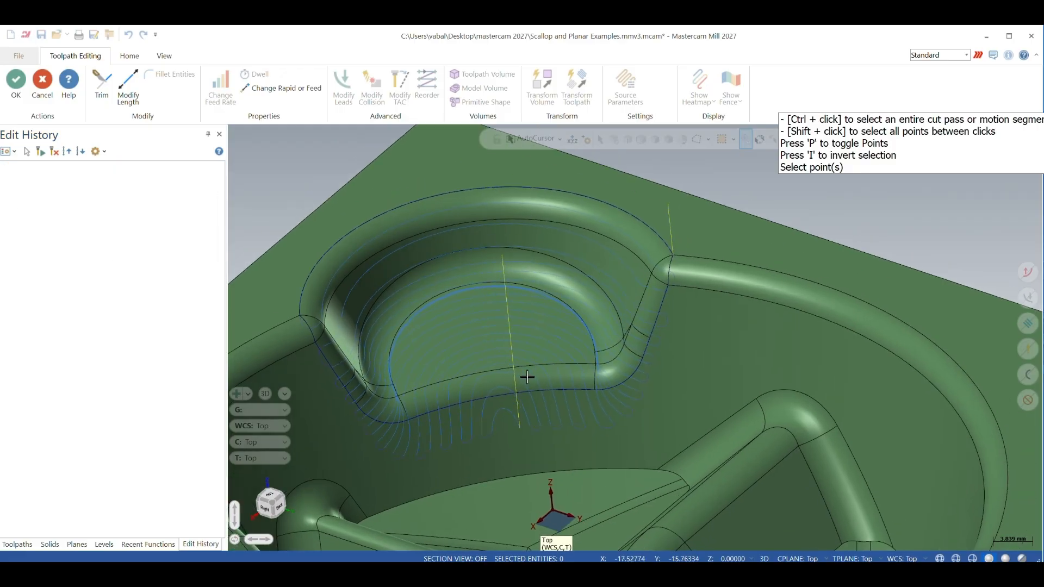
middle_drag(563, 338, 407, 495)
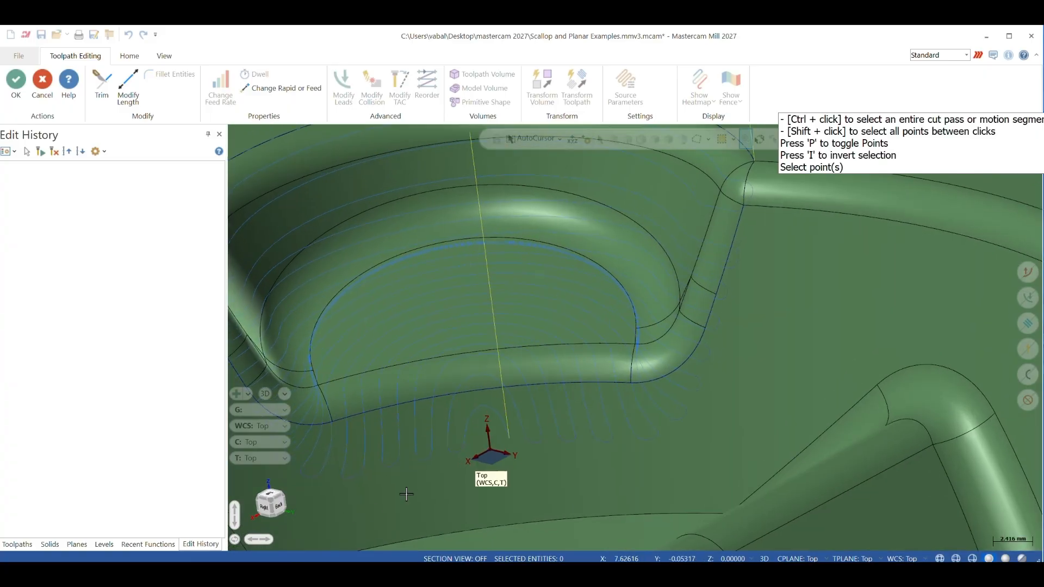
scroll(435, 450, down, 1)
scroll(404, 494, down, 1)
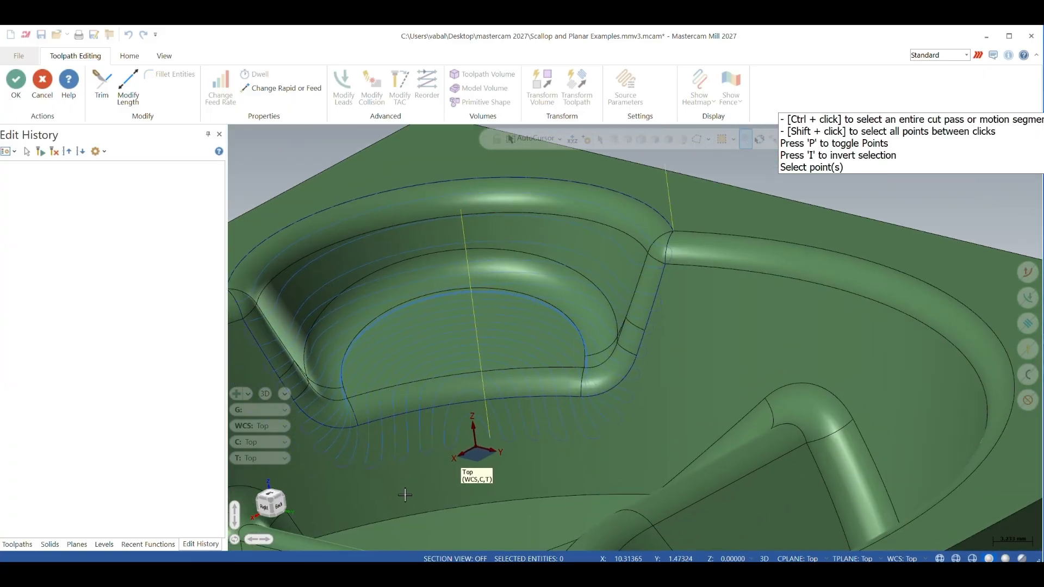
scroll(363, 493, down, 2)
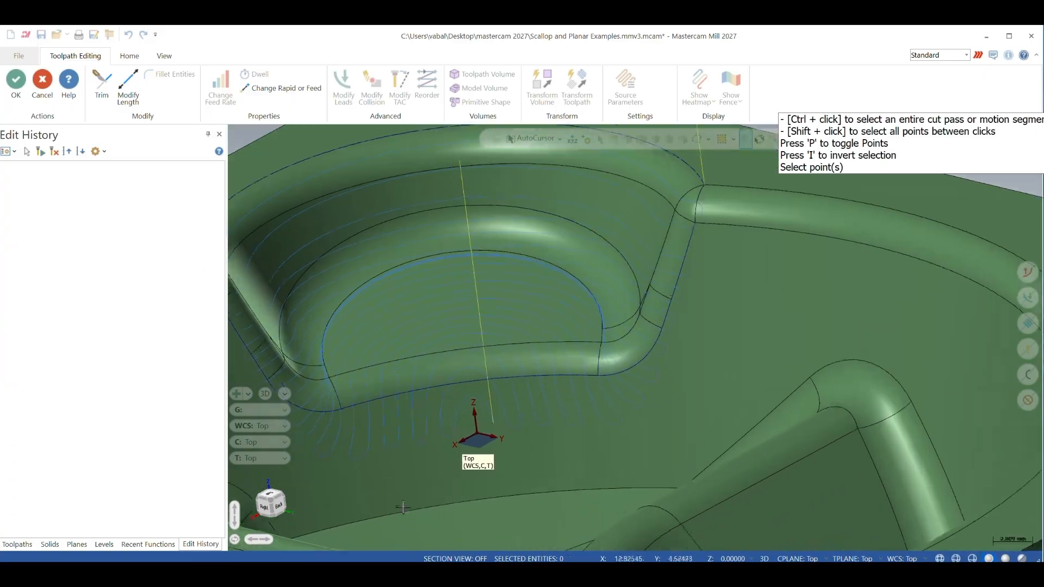
scroll(381, 482, up, 2)
scroll(380, 478, up, 3)
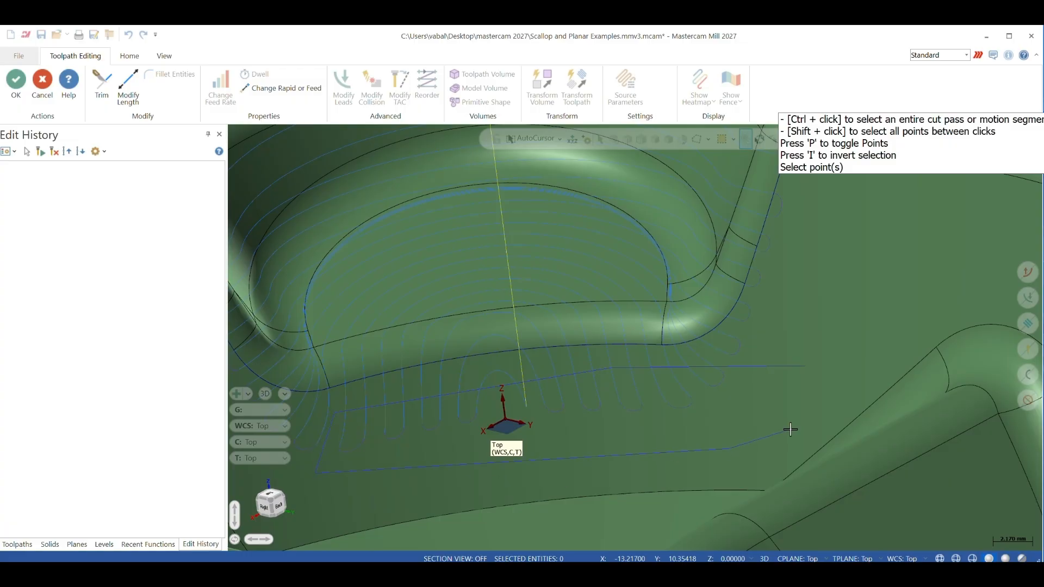
click(806, 368)
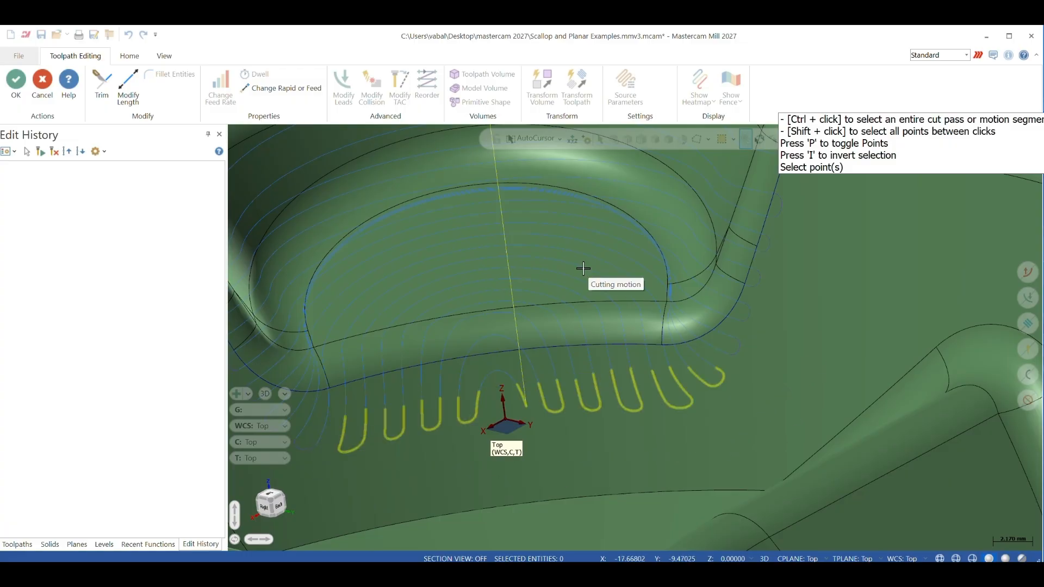
click(128, 91)
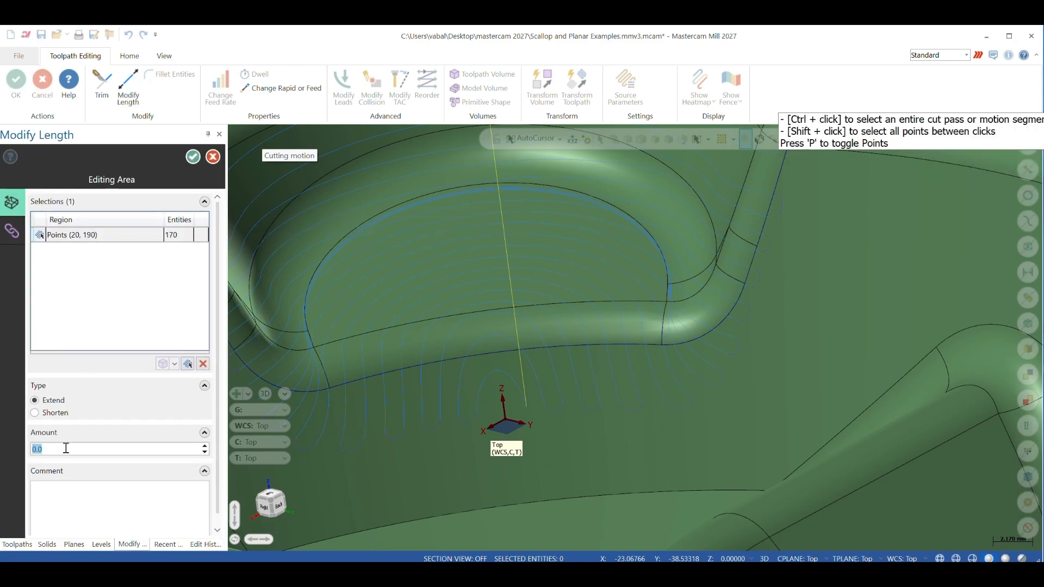
click(193, 157)
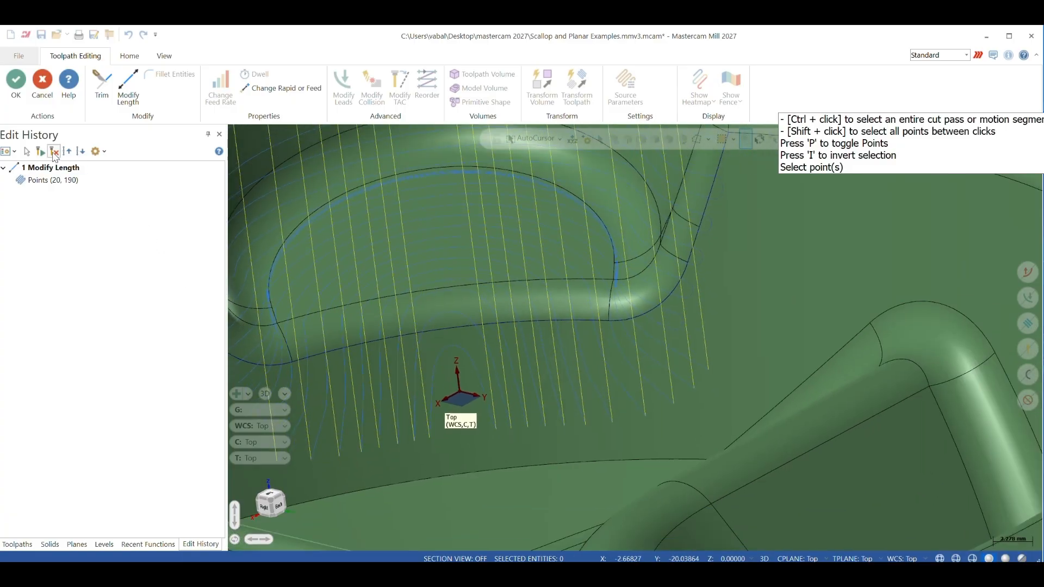
Edit the Modify Length operation to add a Blend spline relinking strategy and enter its maximum gap
right_click(116, 167)
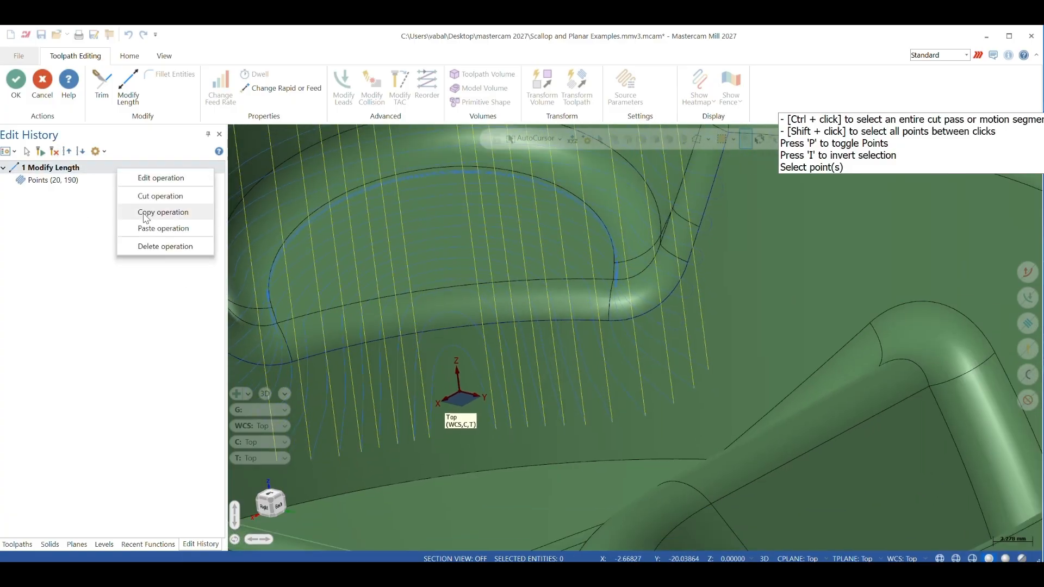
click(157, 177)
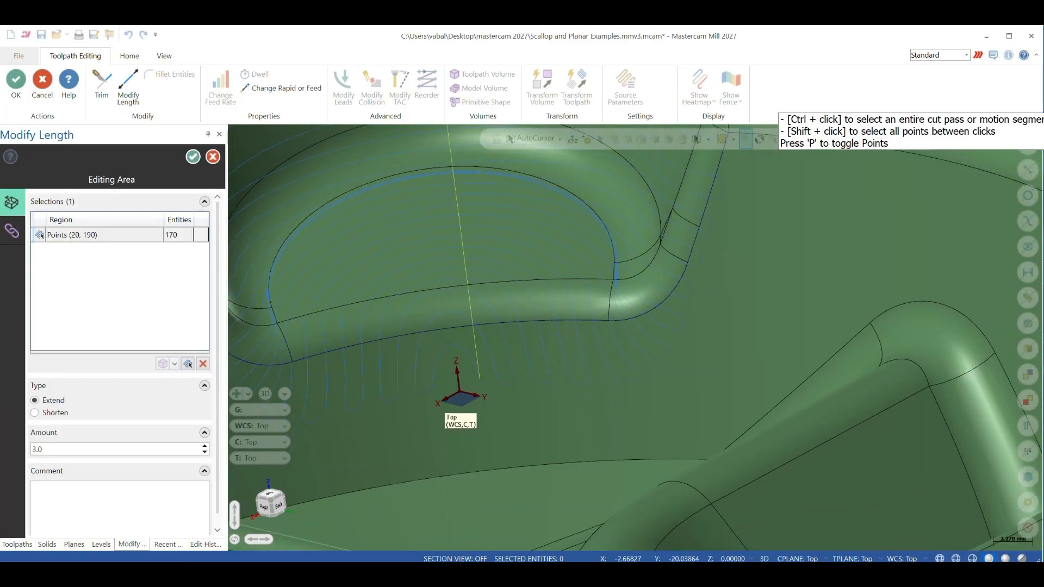
click(11, 231)
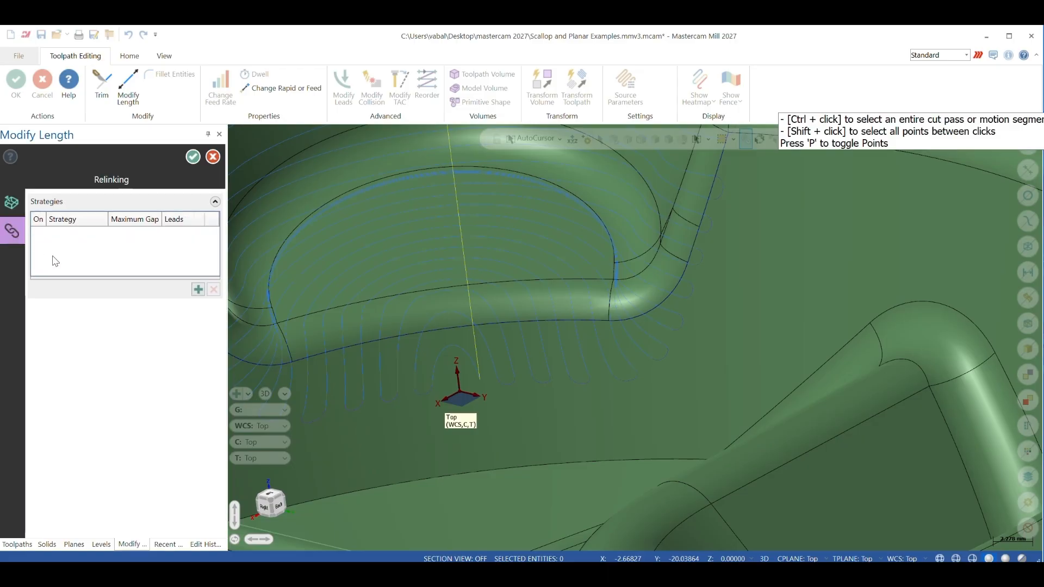
click(198, 289)
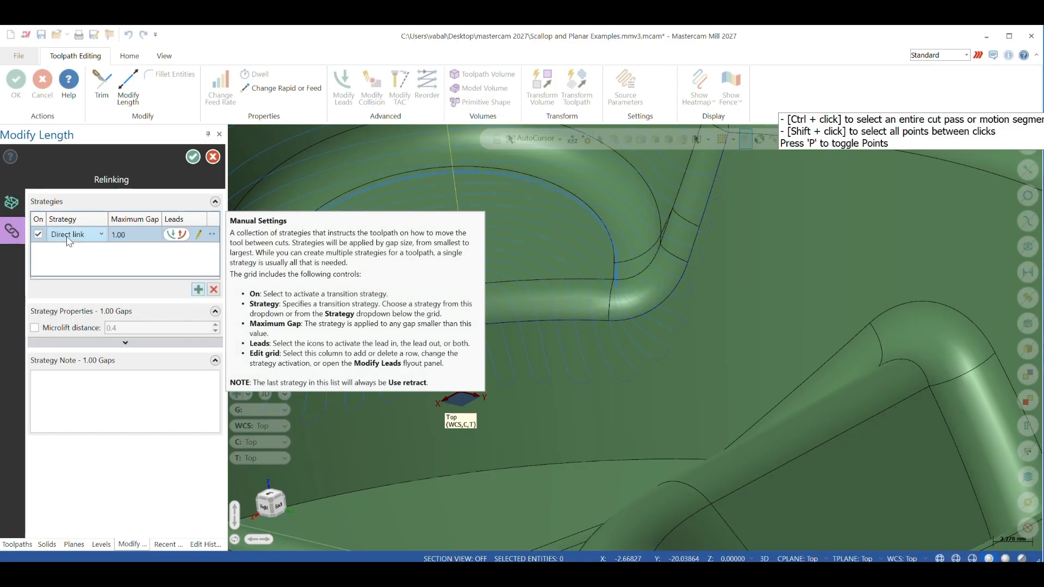
click(100, 235)
click(62, 270)
click(138, 233)
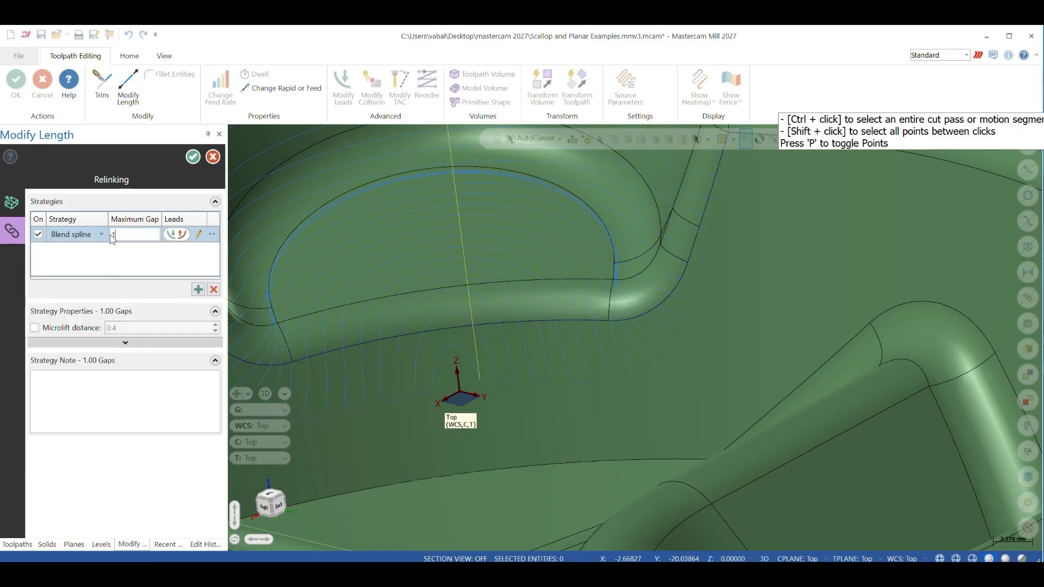
click(193, 159)
Select the looping cut ends beyond the right half of the pocket's front edge and trim them
scroll(496, 438, up, 1)
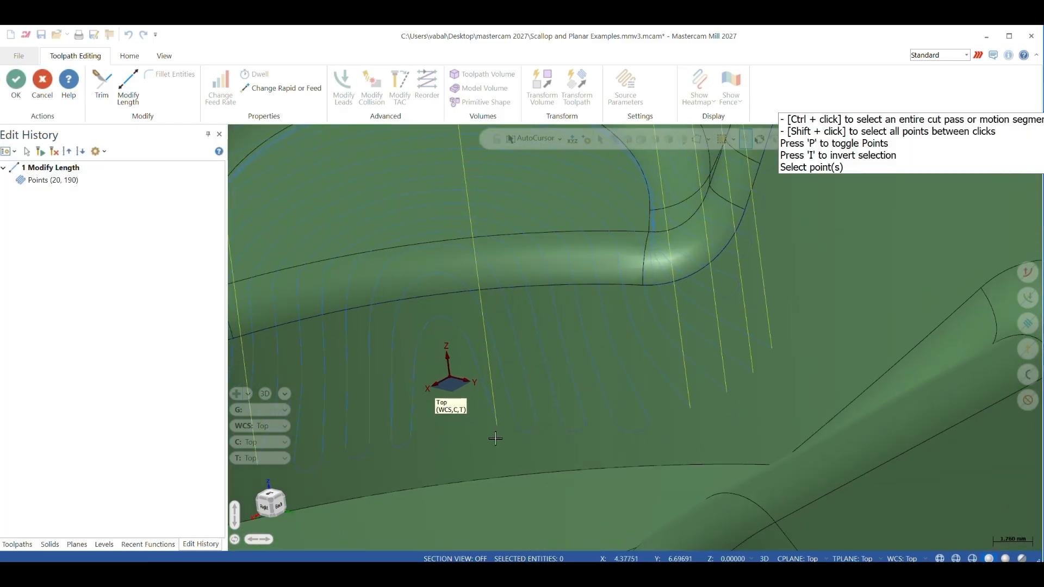
scroll(469, 401, down, 2)
scroll(465, 418, down, 2)
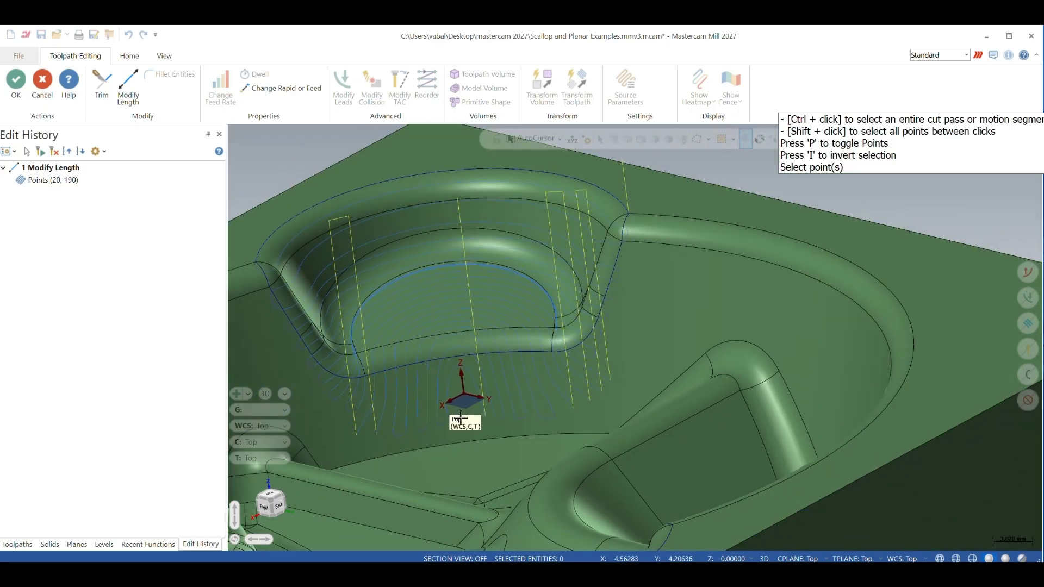
mouse_move(465, 418)
middle_down()
mouse_move(434, 419)
mouse_move(450, 431)
middle_up()
scroll(450, 431, up, 2)
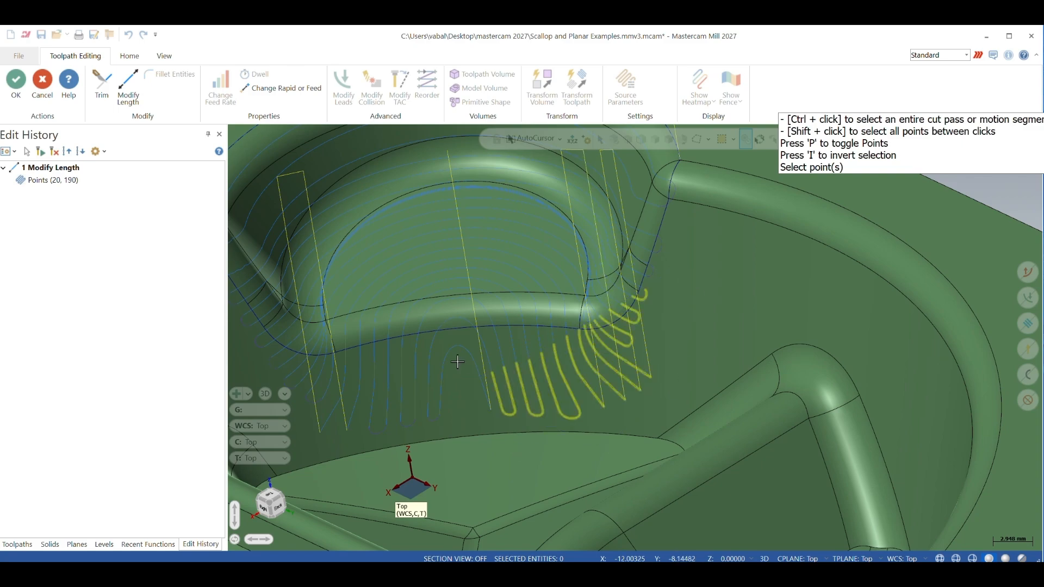
click(102, 84)
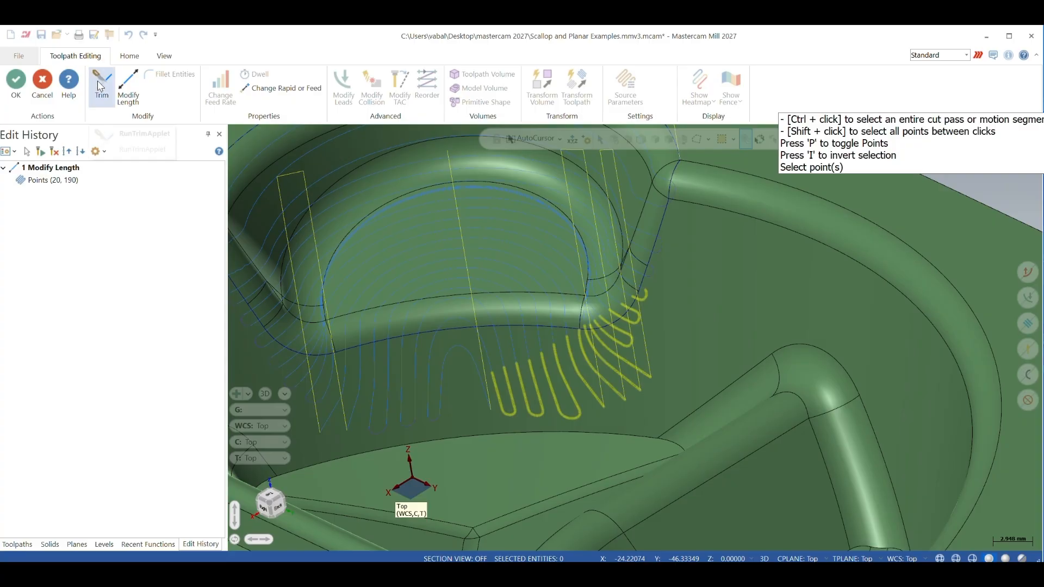
click(193, 157)
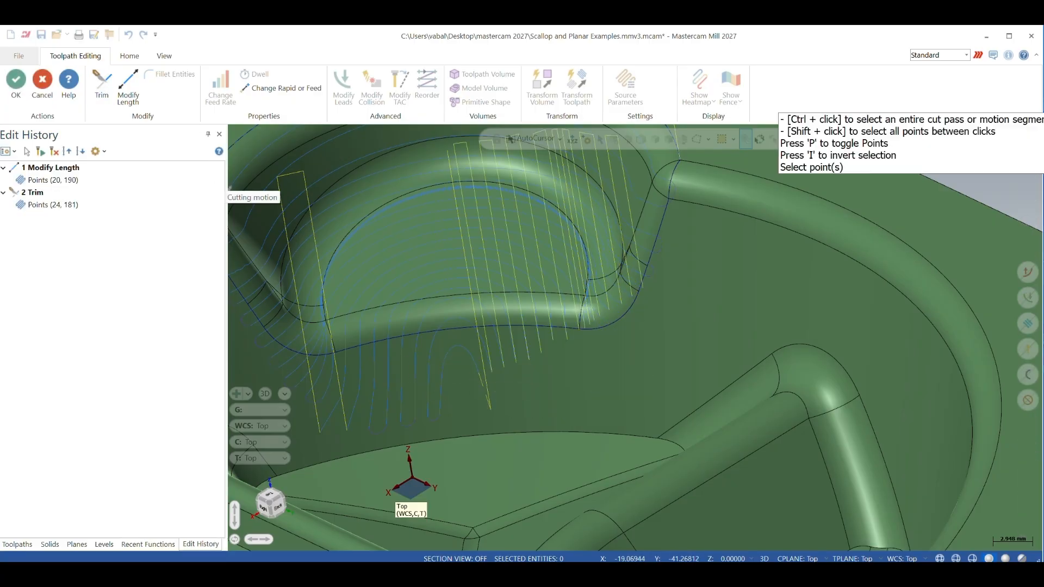
Edit the front-edge Trim operation to add a Blend spline relinking strategy and enter its maximum gap
right_click(196, 194)
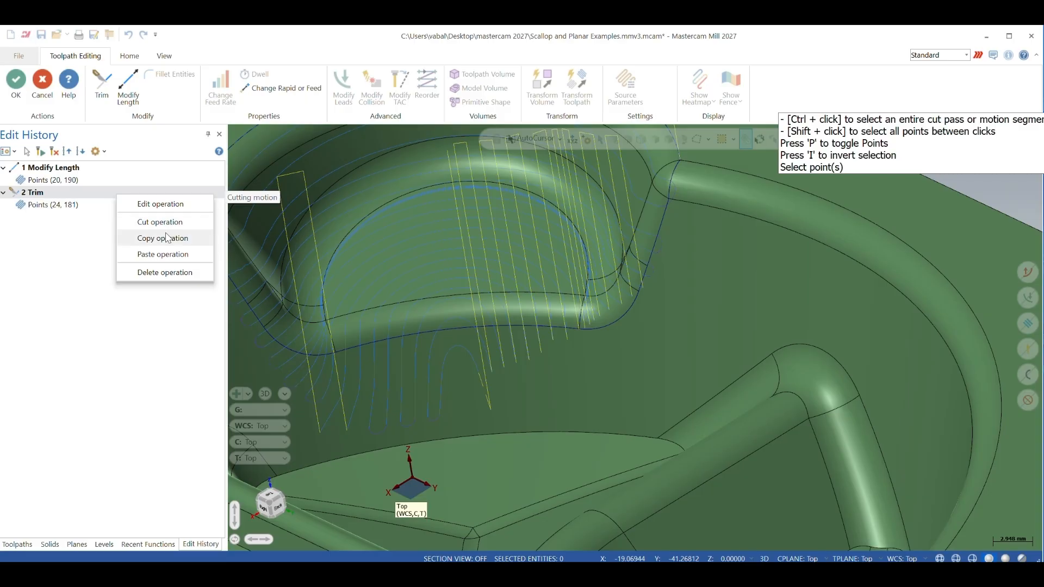
click(160, 204)
click(11, 232)
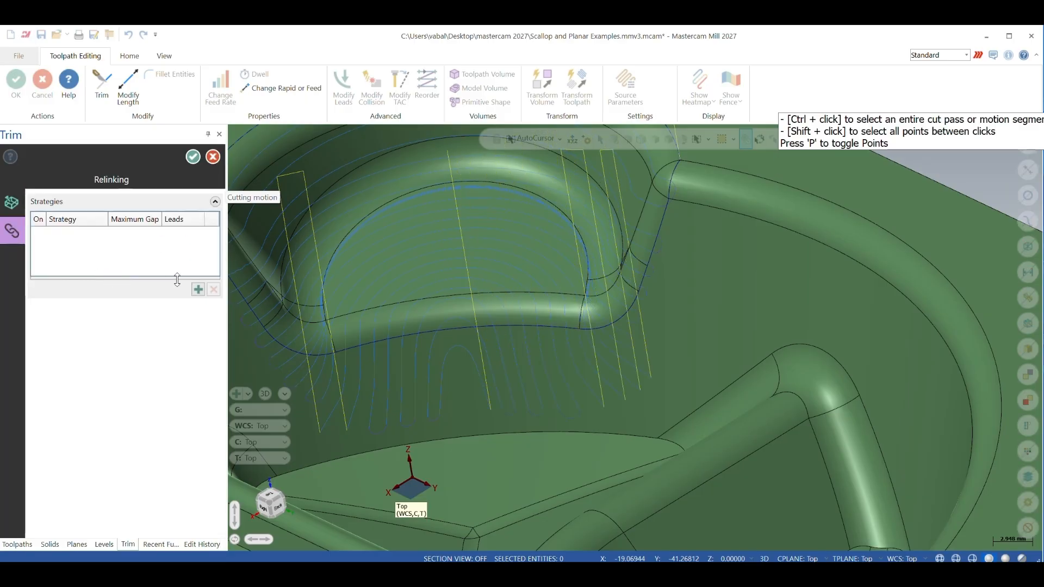
click(197, 289)
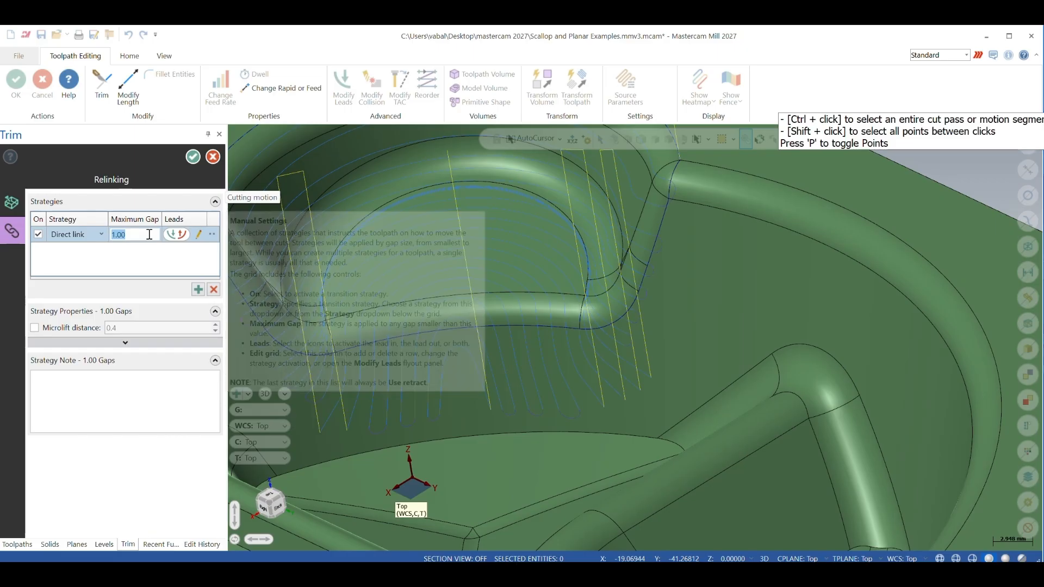
click(101, 234)
click(73, 270)
click(134, 240)
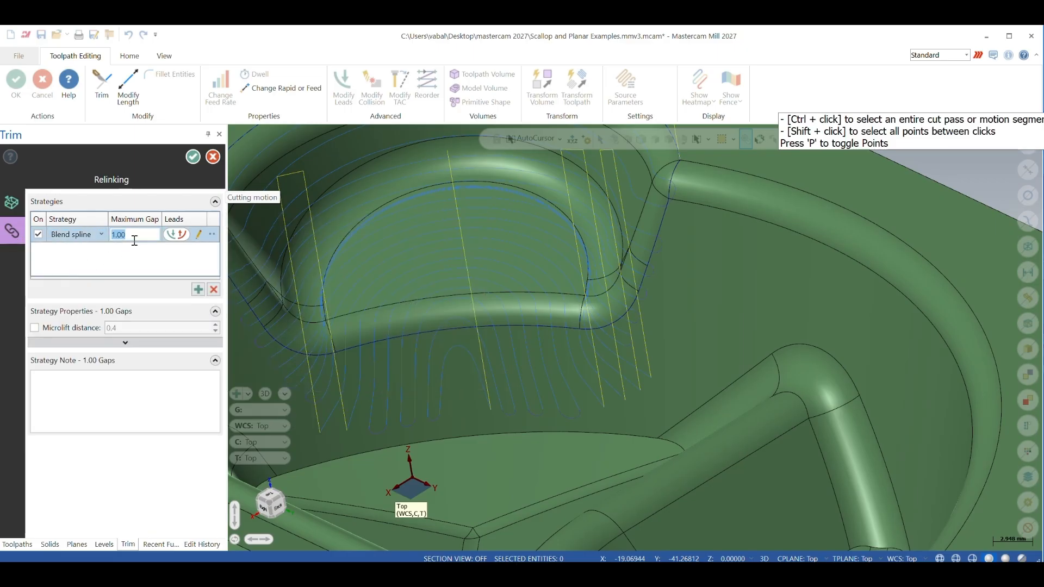
double_click(137, 239)
click(192, 157)
Examine the blended links between the trimmed passes along the pocket's front edge from several angles
middle_drag(613, 383, 605, 312)
scroll(466, 349, up, 3)
scroll(667, 291, down, 2)
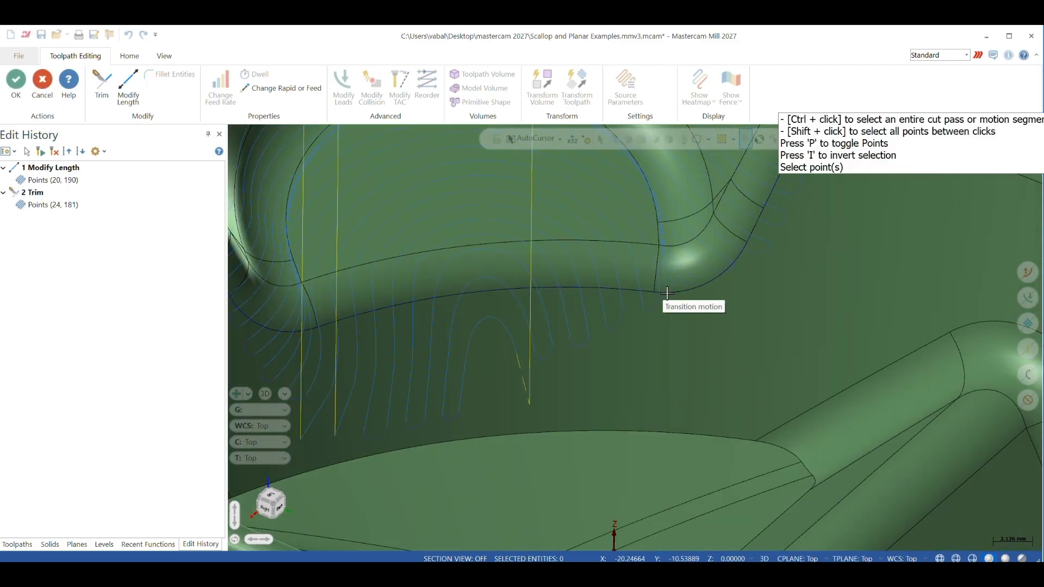
middle_drag(669, 291, 778, 245)
scroll(775, 240, up, 2)
scroll(643, 250, down, 4)
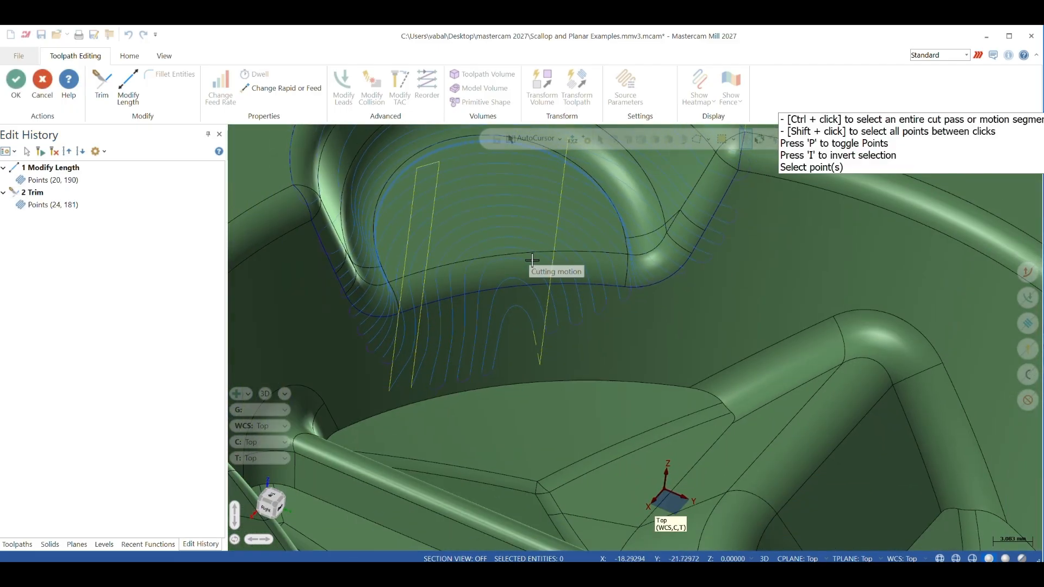
shift+middle_drag(454, 320, 356, 319)
middle_drag(439, 328, 429, 328)
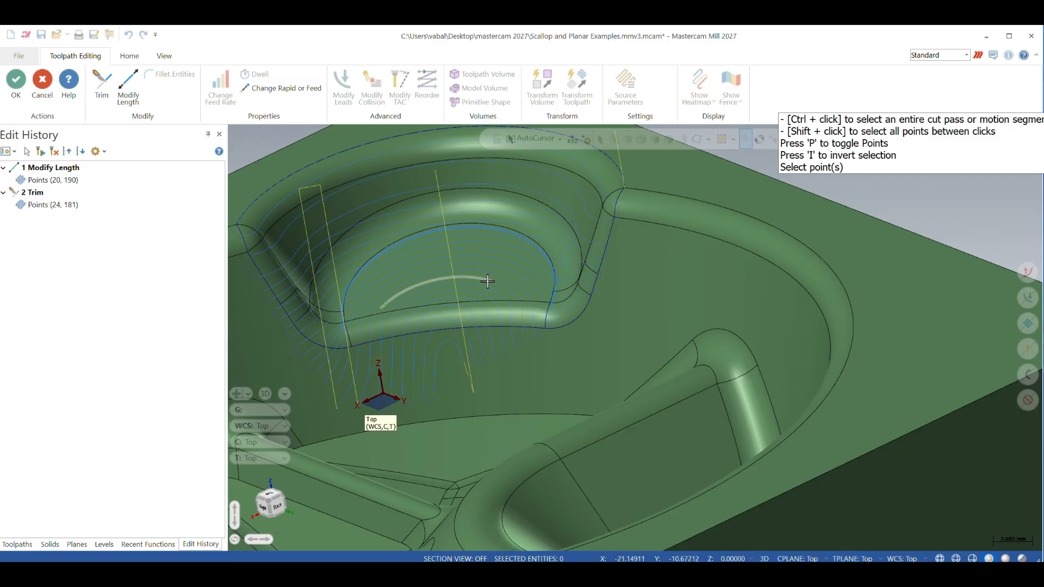
Trim the selected arc section of a single cutting pass on the pocket floor
scroll(466, 251, up, 1)
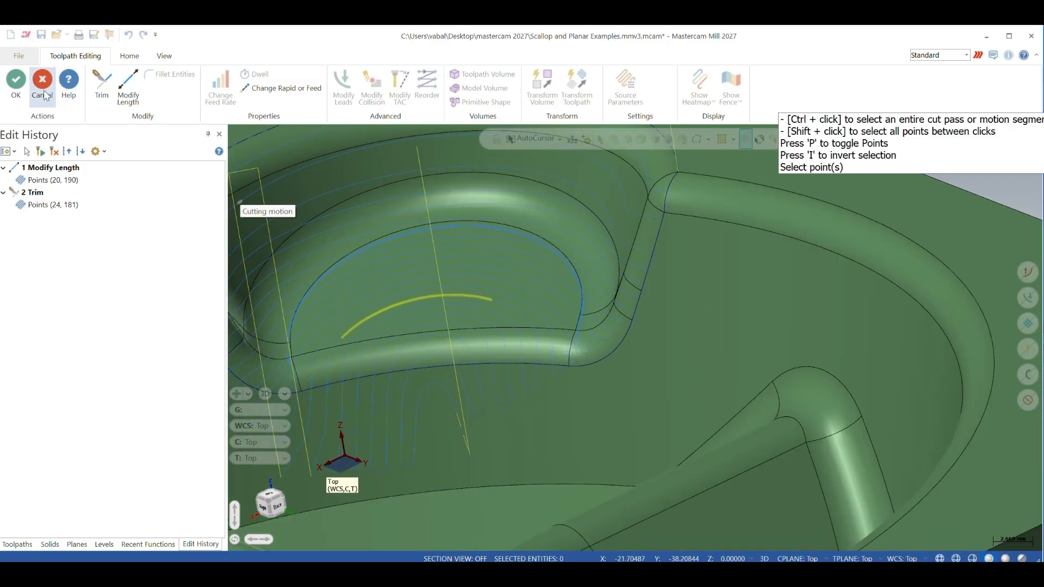
click(101, 84)
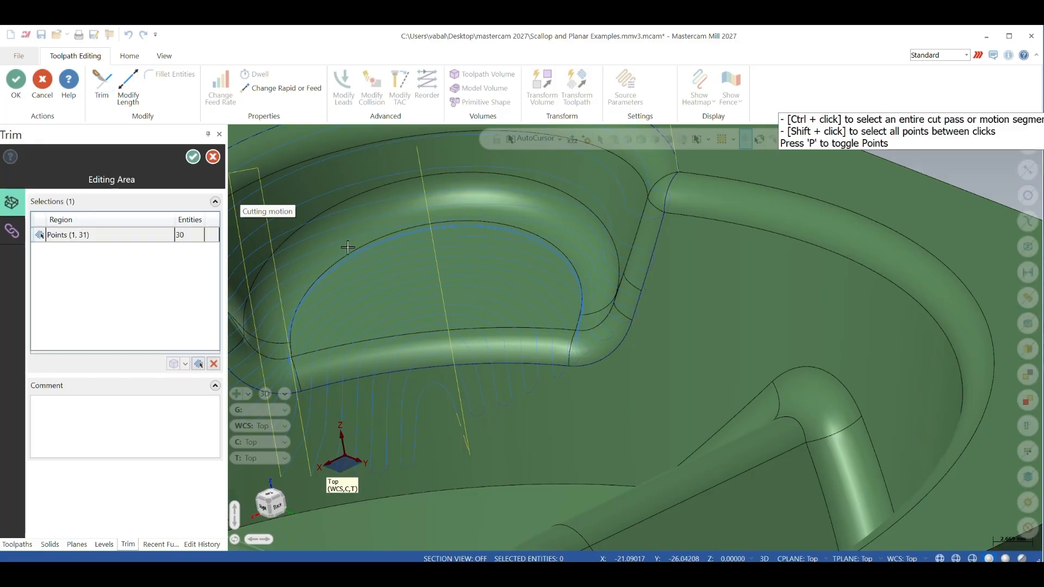
click(193, 157)
Select one entire cutting pass arching across the pocket floor and trim it from the toolpath
scroll(392, 331, up, 2)
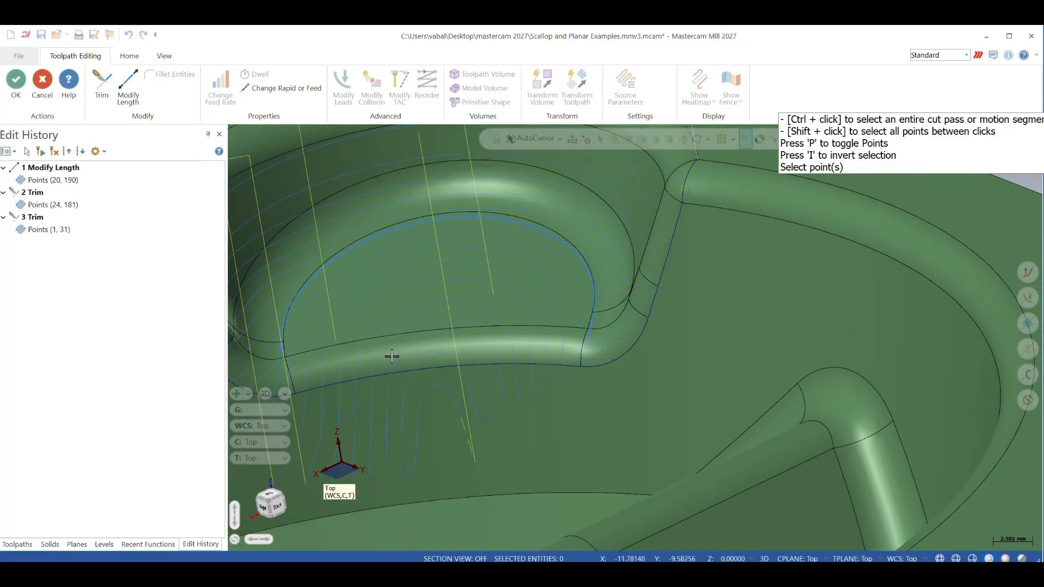
scroll(392, 331, up, 1)
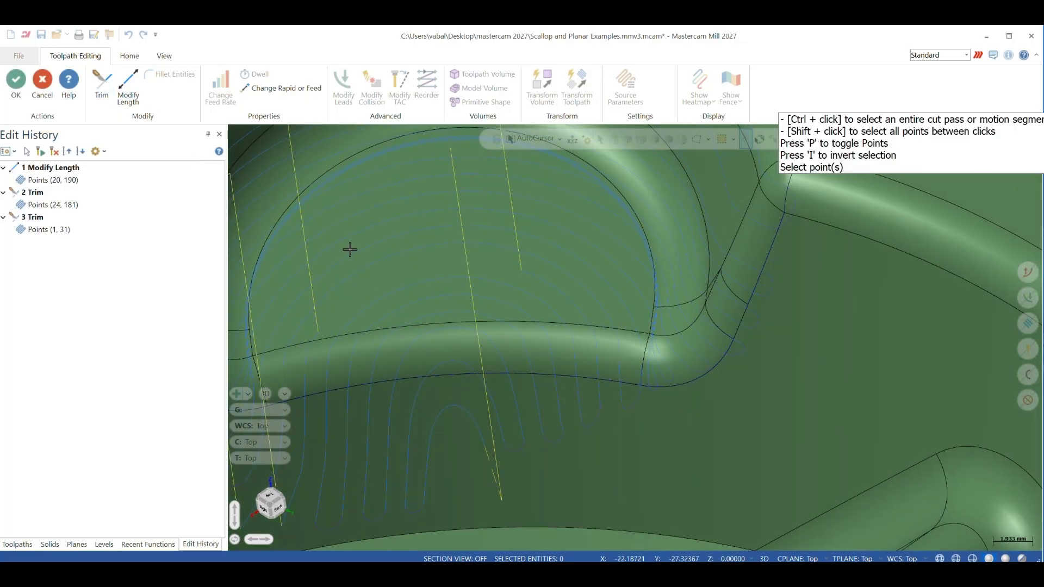
ctrl+click(322, 252)
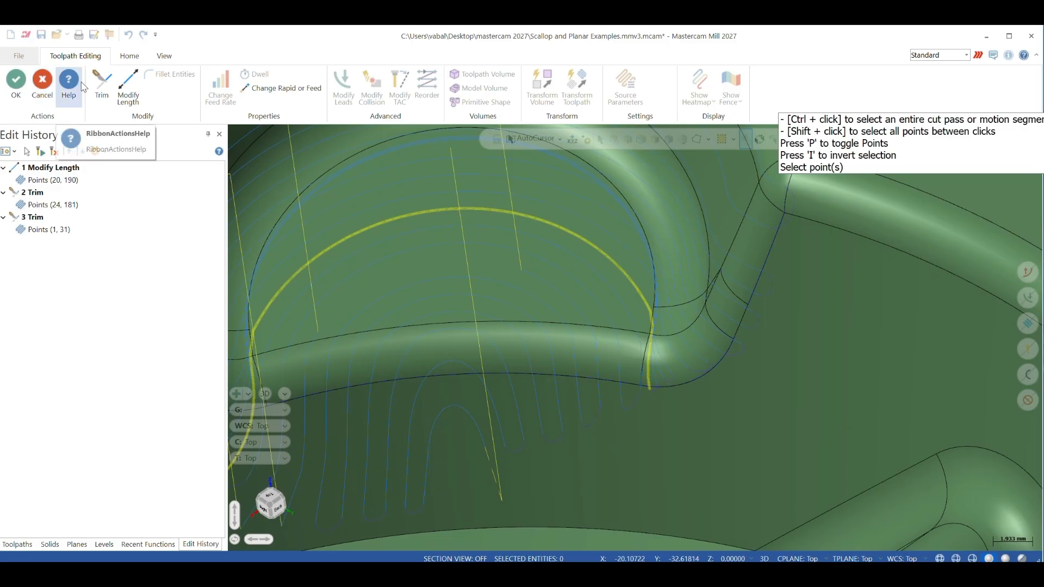
click(102, 86)
click(192, 157)
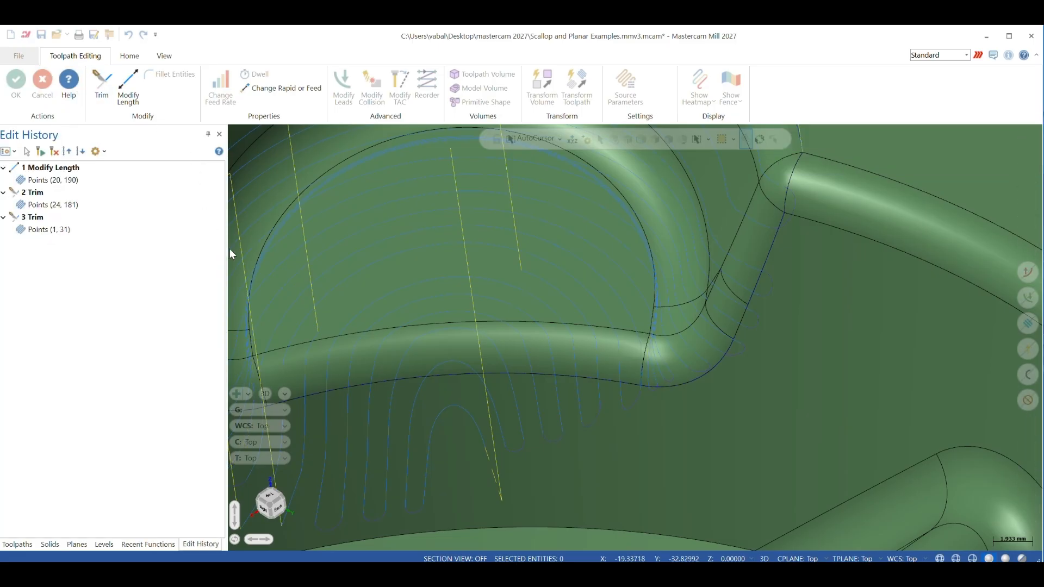
Open the parameters of operation 3, Finishing - Constant Stepover, and show the built-in help for its Planes page
middle_drag(244, 289, 422, 317)
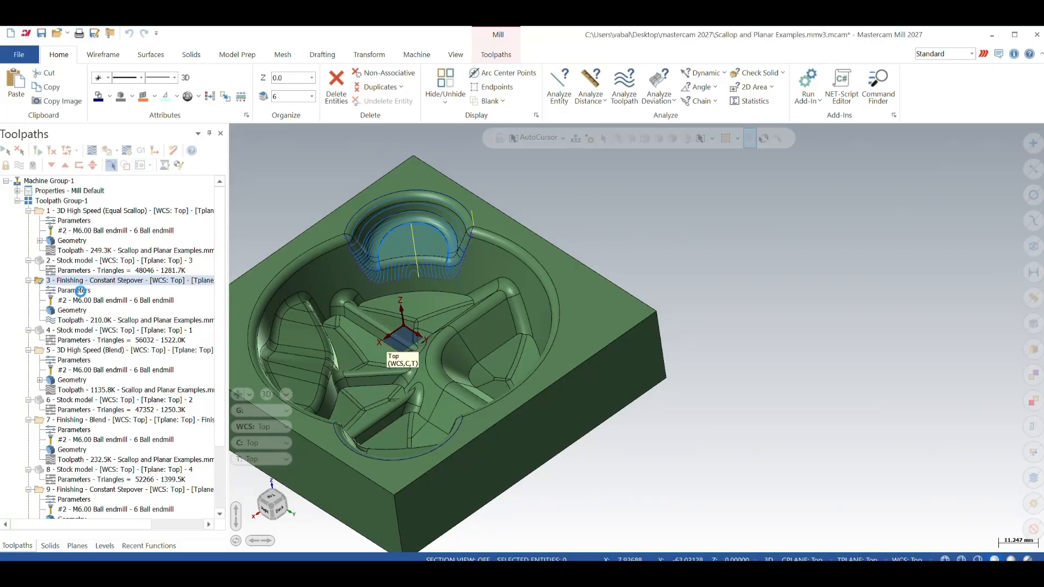
click(79, 291)
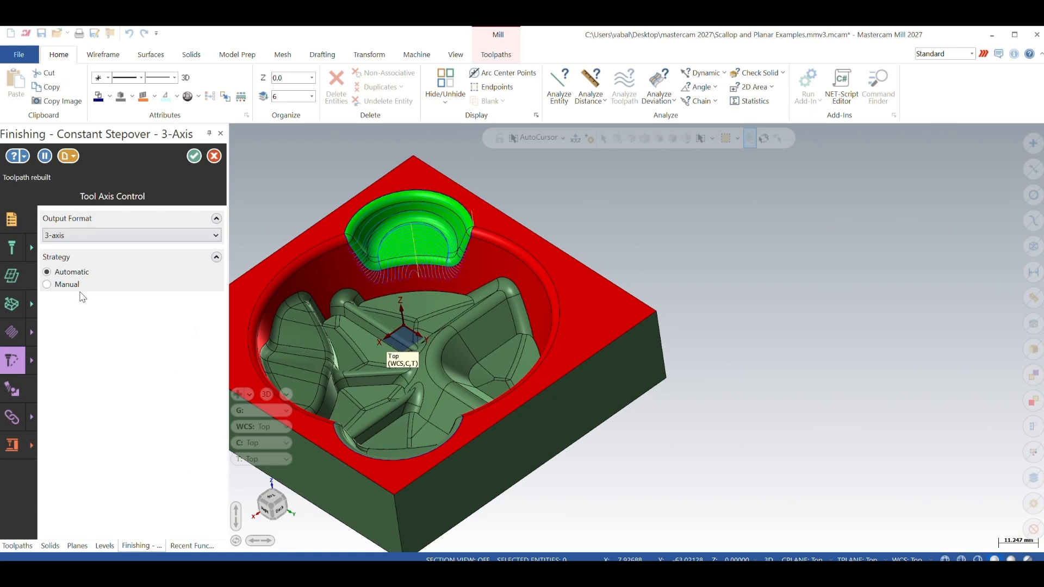
click(15, 156)
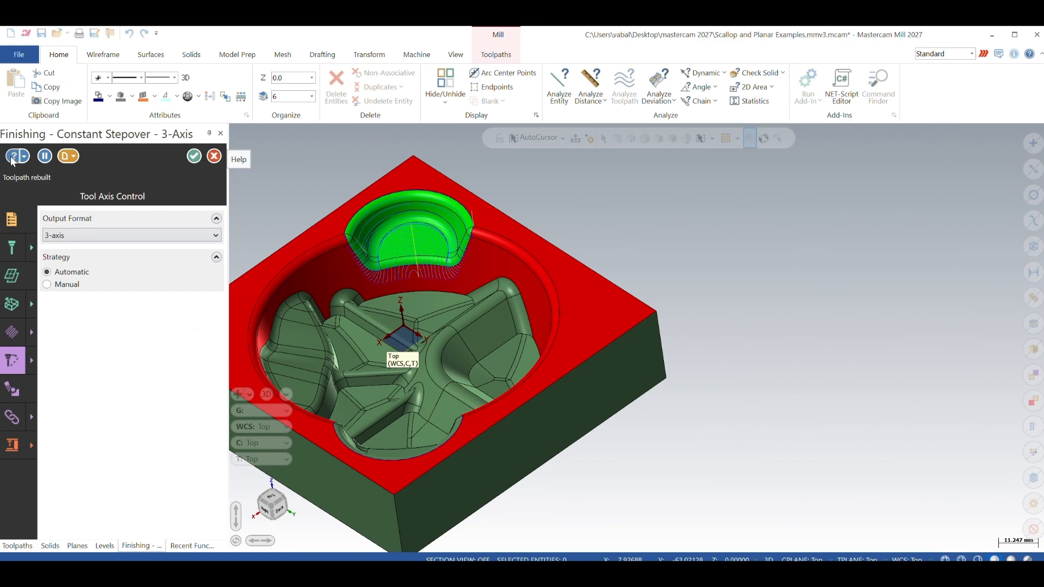
click(13, 275)
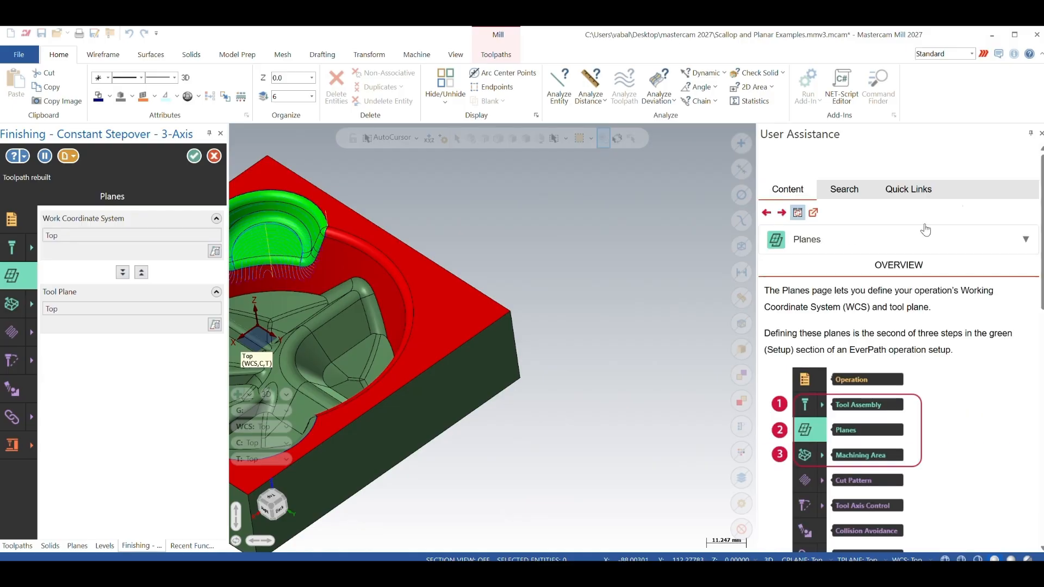
Look through the help's Quick Links, Search and Content sections, and bring up the Tool Axis Control page
click(909, 193)
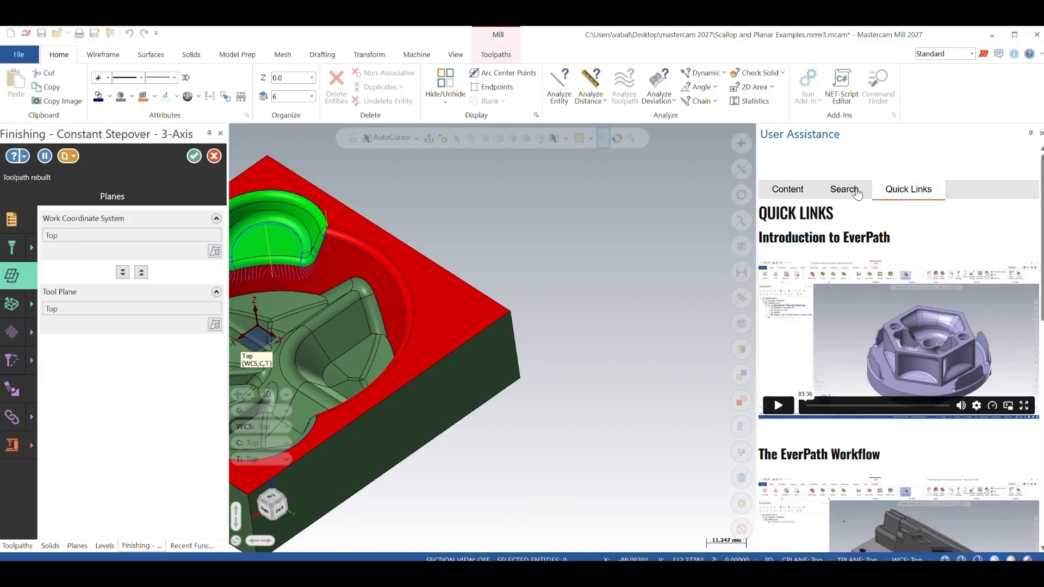
click(845, 191)
click(800, 190)
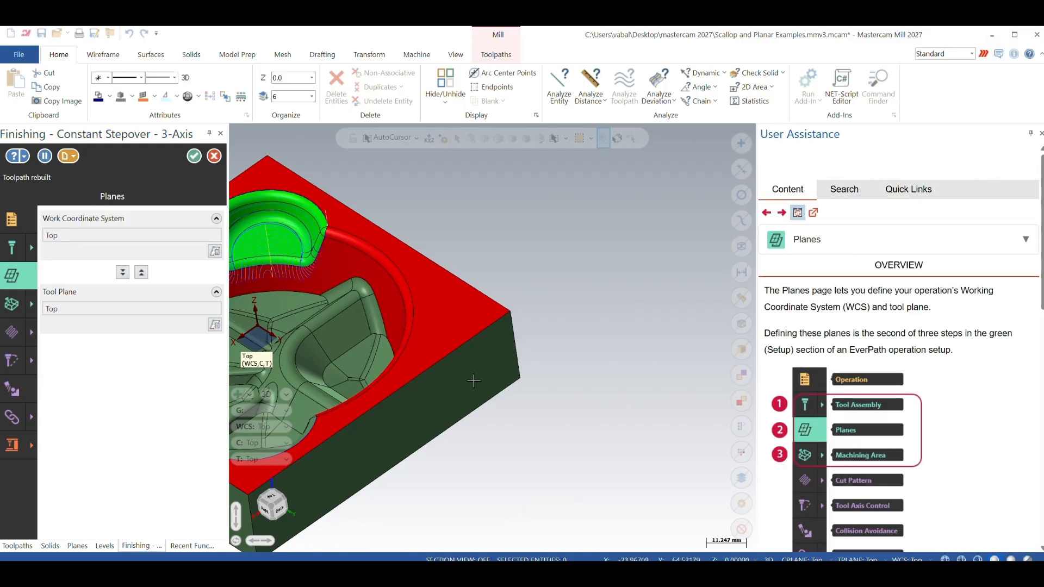
click(7, 366)
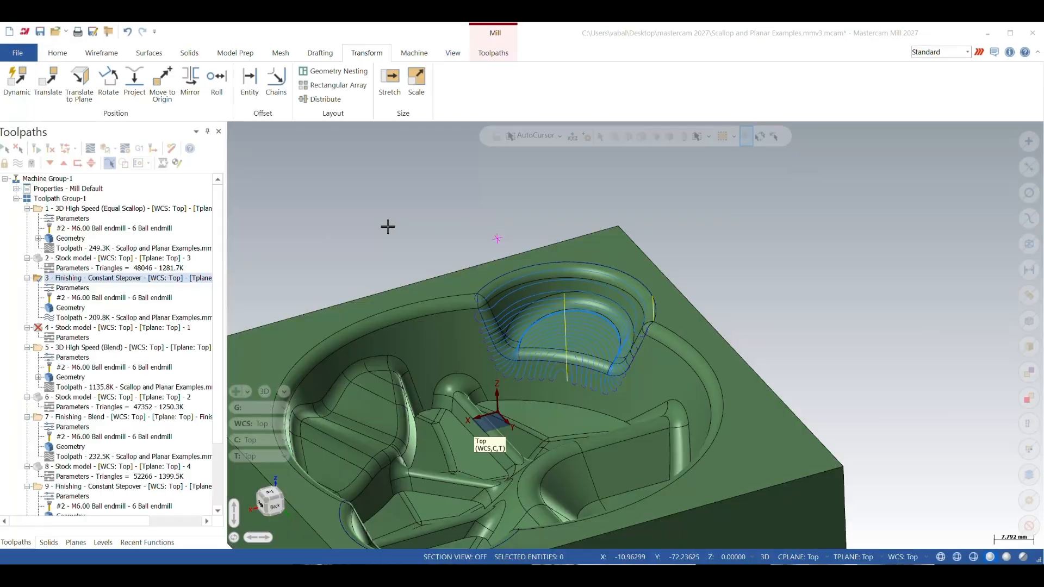
Set operation 3's output format to 5-axis with the manual Relative to point strategy, direction From point, and accept the rebuilt toolpath
click(61, 288)
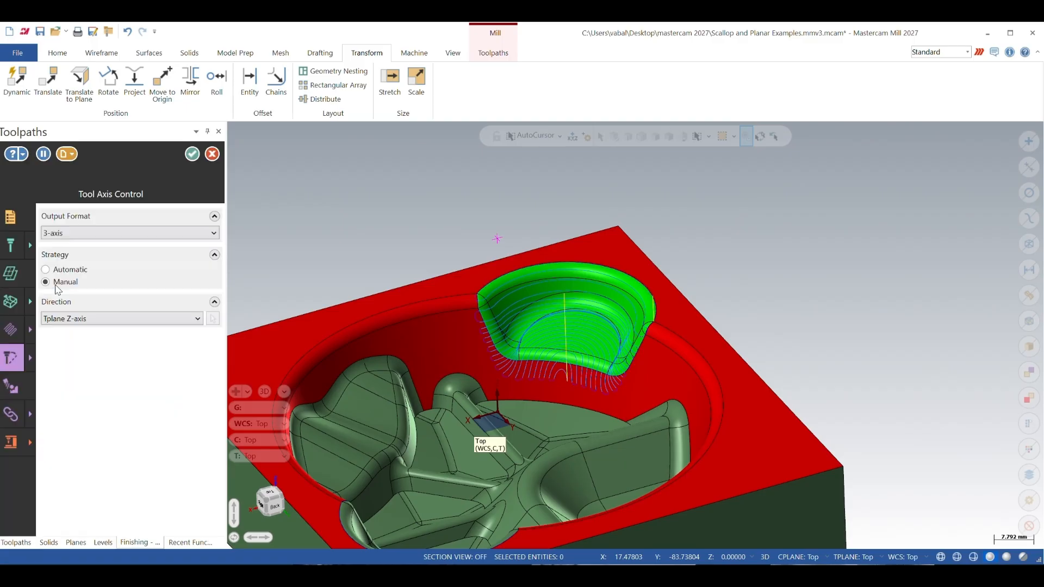
click(83, 236)
click(82, 269)
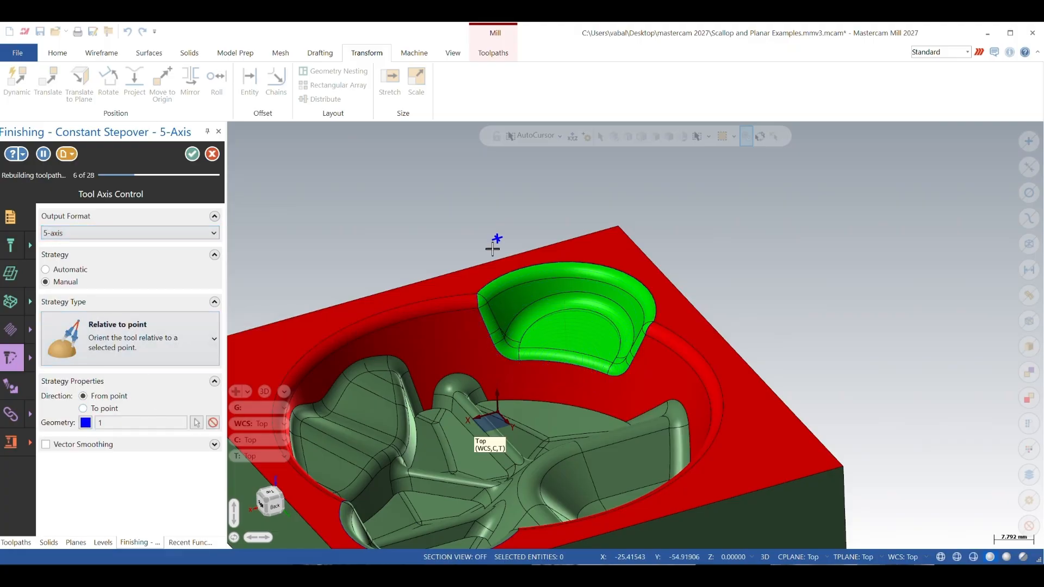
click(192, 154)
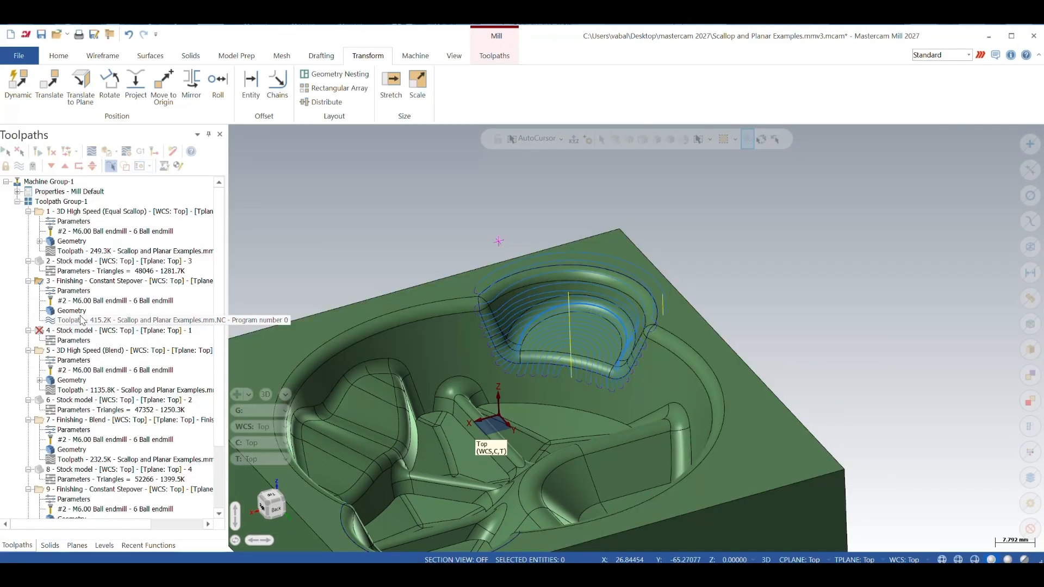
Backplot operation 3's 5-axis toolpath and examine the tool's tilt relative to the point from the side of the block
click(72, 320)
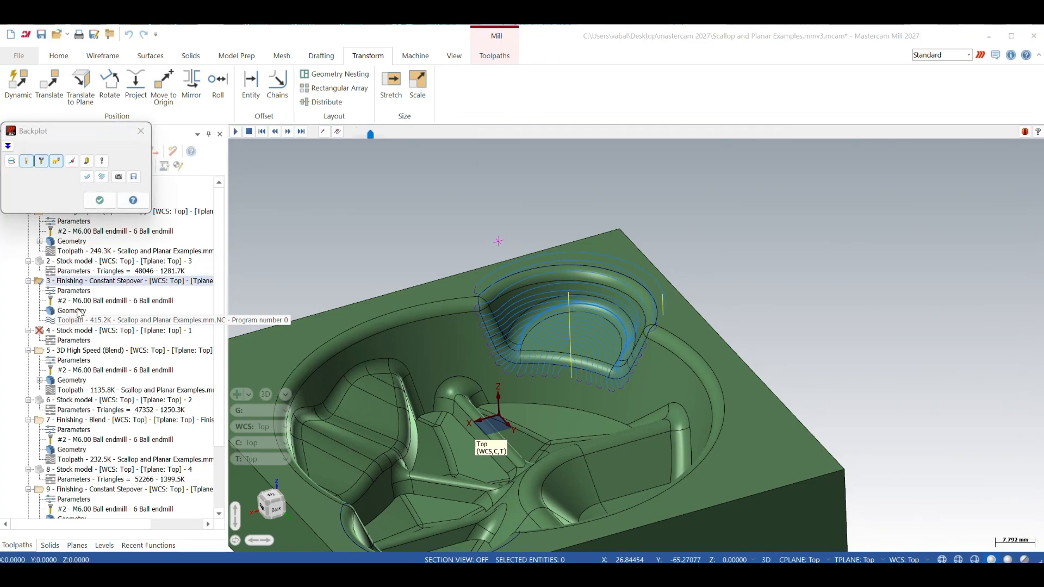
click(235, 132)
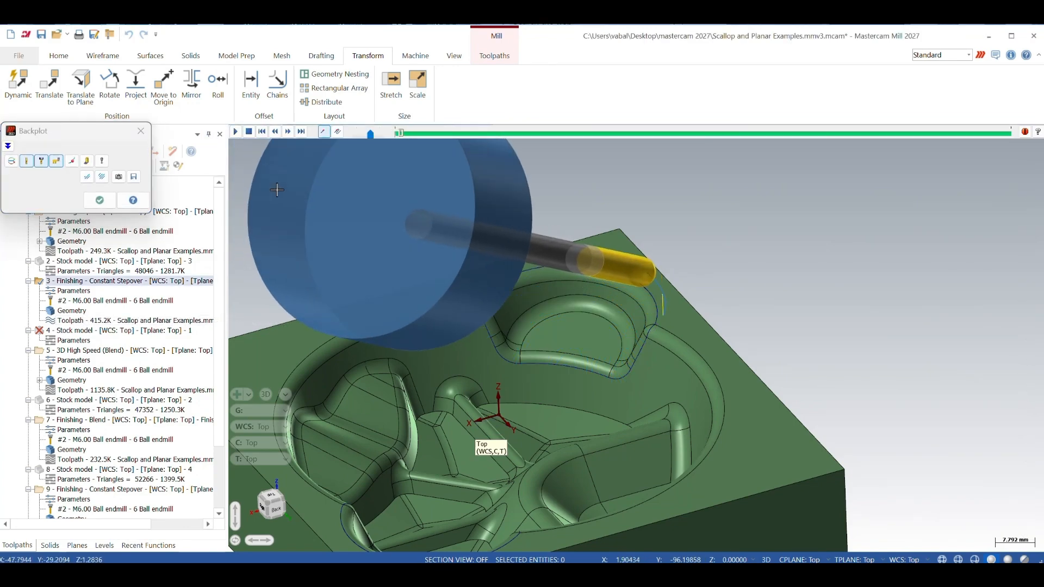
scroll(630, 410, up, 1)
middle_drag(631, 410, 535, 299)
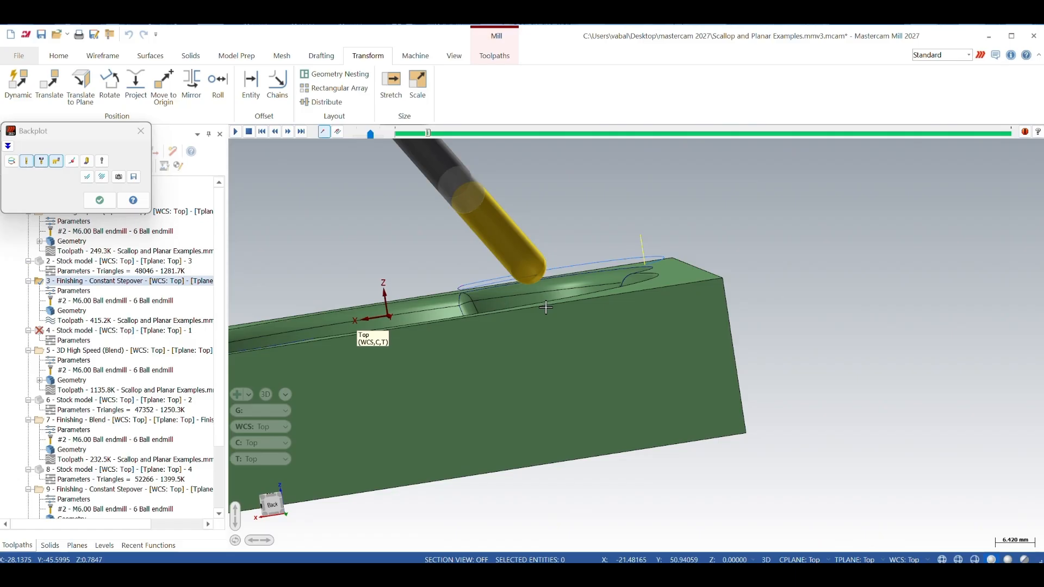